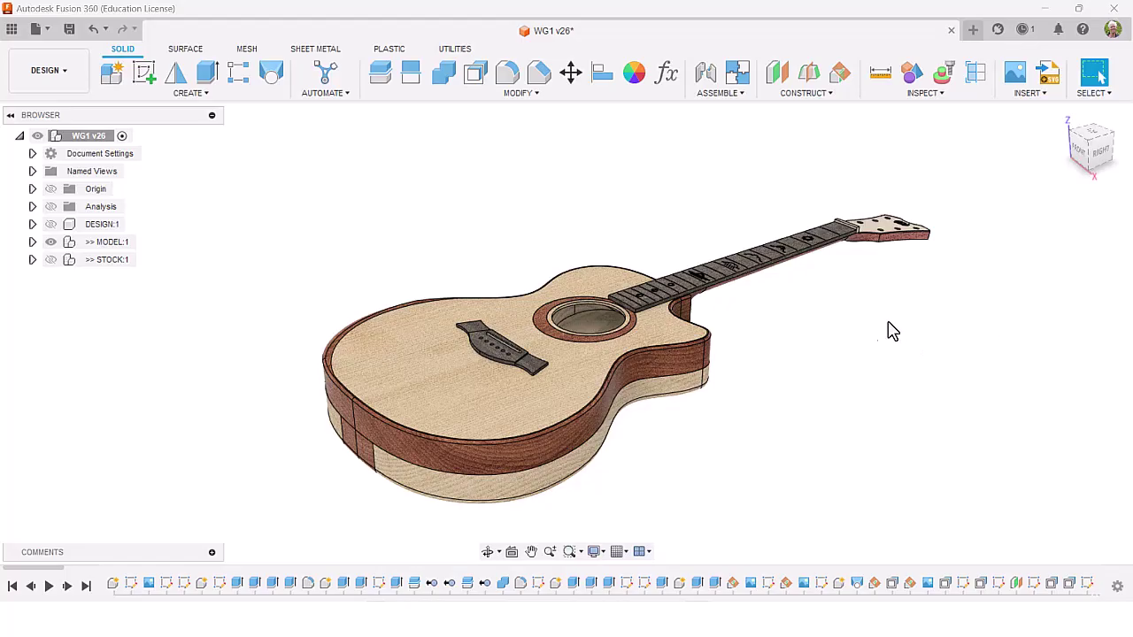
Orbit the guitar model to a side-on three-quarter view
{"action": "middle_click_drag", "start_coordinate": [792, 365], "coordinate": [670, 283], "text": "shift"}
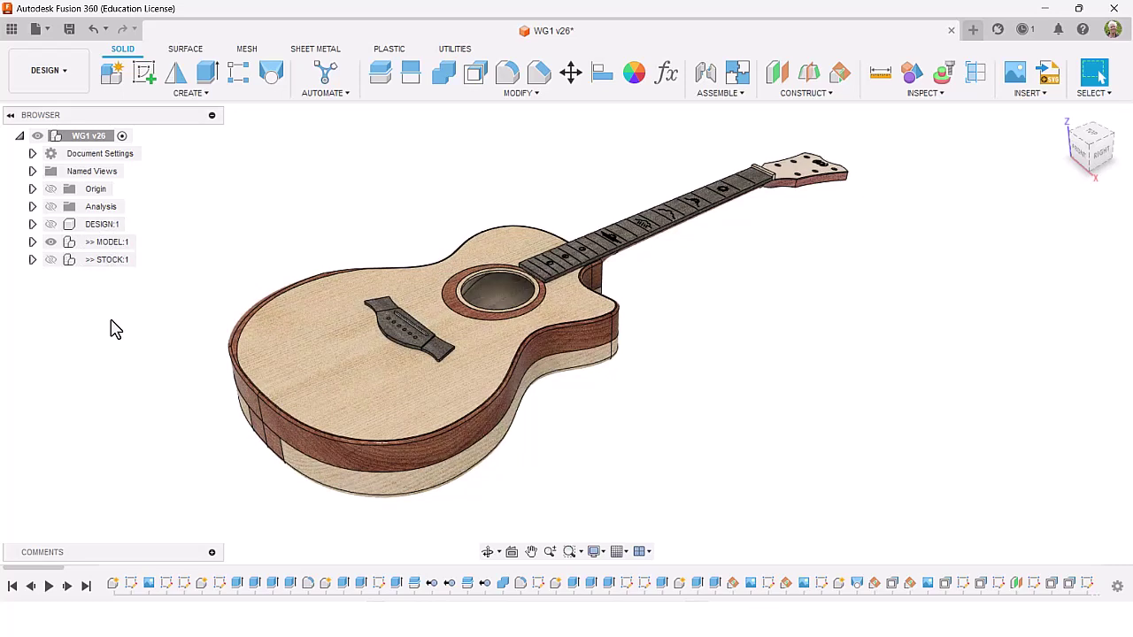
Hide MODEL:1, show DESIGN:1, expand its contents and collapse the Construction folder
{"action": "left_click", "coordinate": [51, 242]}
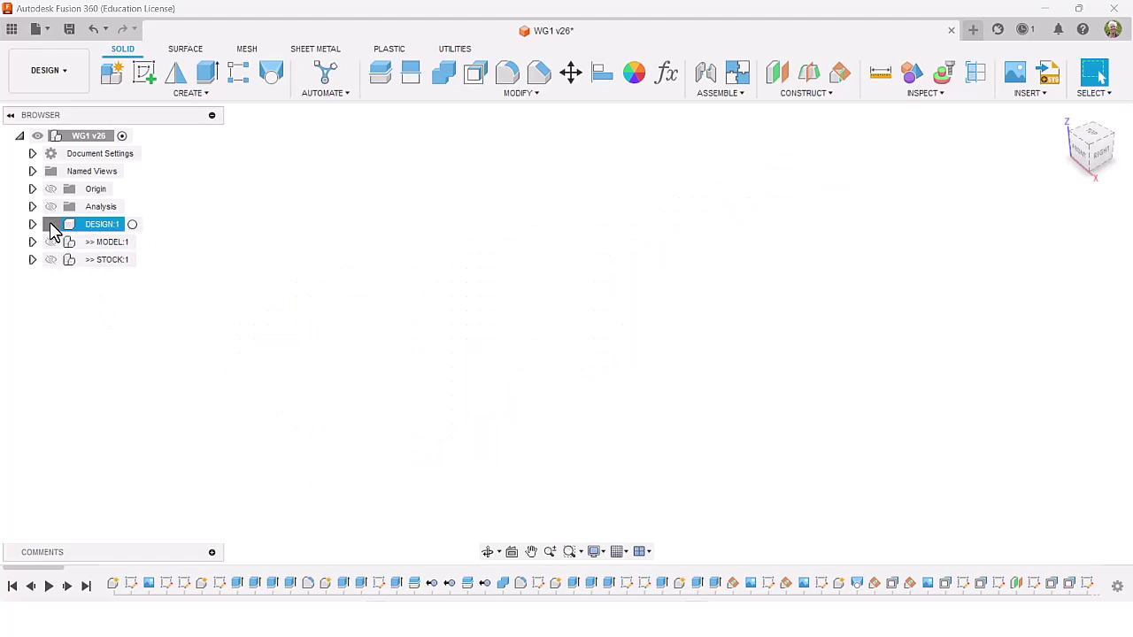
{"action": "left_click", "coordinate": [51, 226]}
{"action": "left_click", "coordinate": [32, 225]}
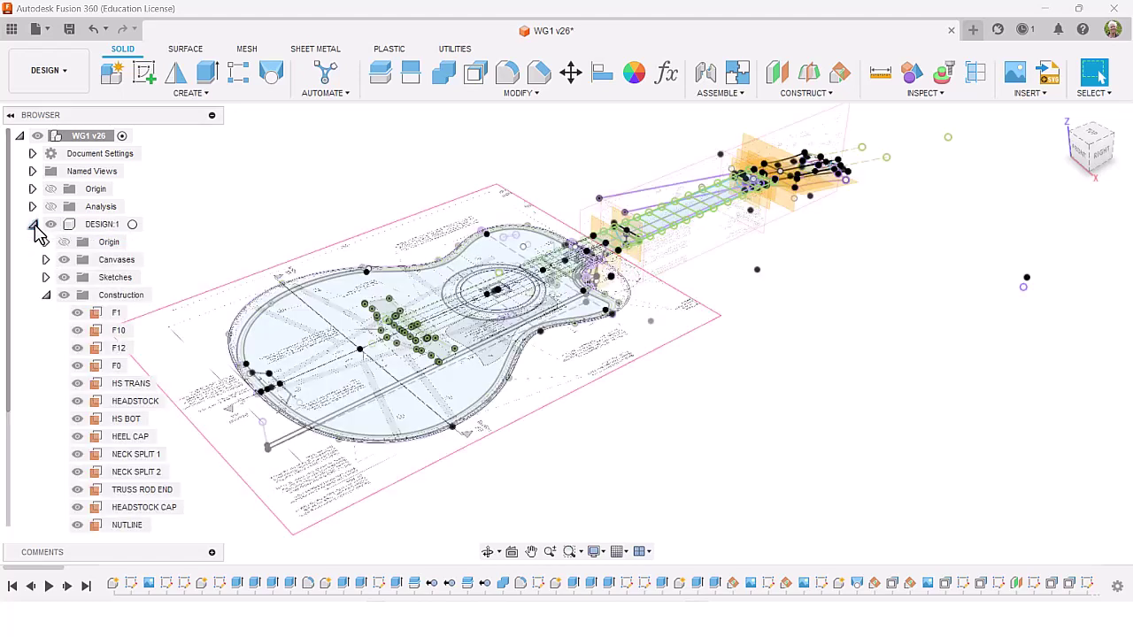
{"action": "left_click", "coordinate": [47, 296]}
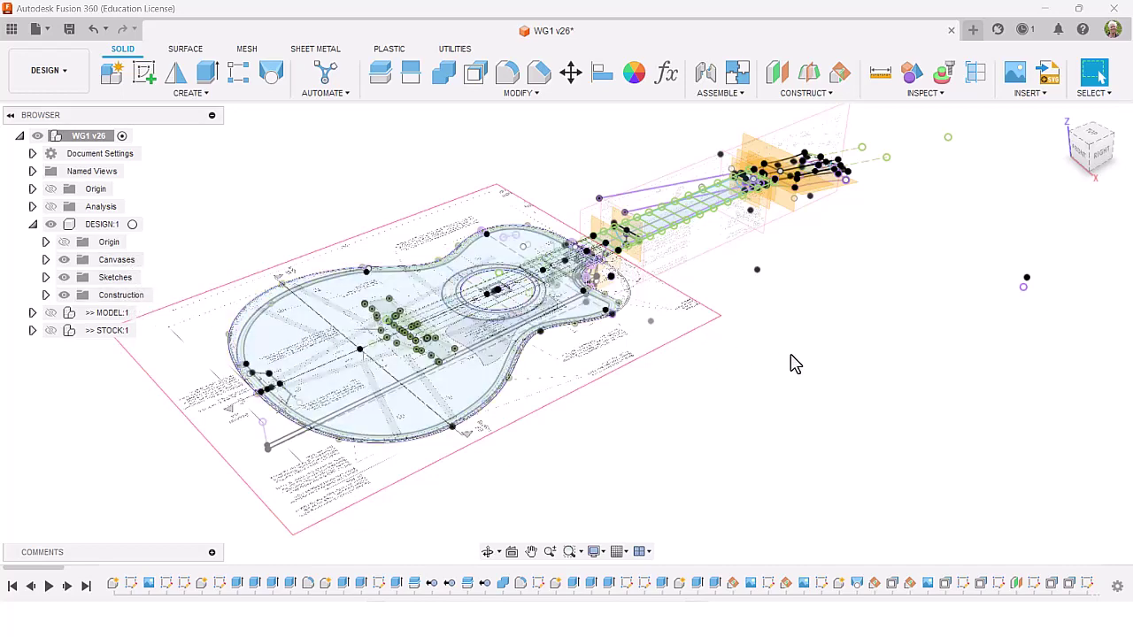
Orbit and zoom around the DESIGN sketches, canvas and construction planes
{"action": "middle_click_drag", "start_coordinate": [791, 362], "coordinate": [850, 416], "text": "shift"}
{"action": "scroll", "coordinate": [664, 367], "scroll_direction": "down", "scroll_amount": 3}
{"action": "scroll", "coordinate": [729, 381], "scroll_direction": "up", "scroll_amount": 8}
{"action": "scroll", "coordinate": [743, 388], "scroll_direction": "down", "scroll_amount": 5}
{"action": "left_click", "coordinate": [1096, 75]}
{"action": "middle_click_drag", "start_coordinate": [827, 369], "coordinate": [837, 346], "text": "shift"}
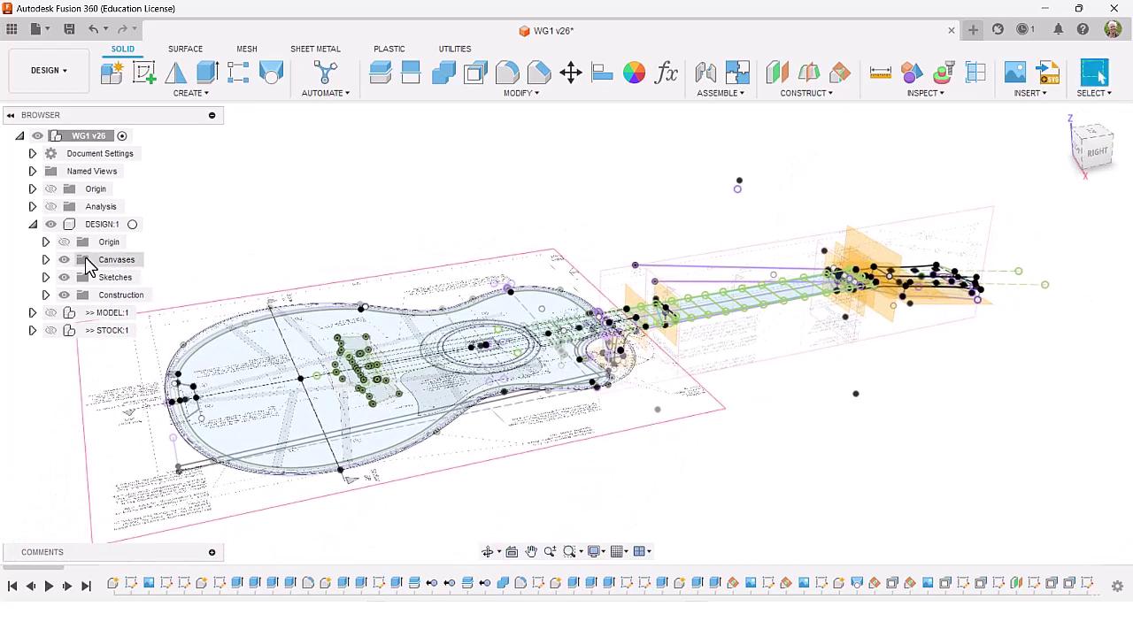
Hide DESIGN:1, show MODEL:1 again, and expand it to list SIDES:1 through ROSETTE:1
{"action": "left_click", "coordinate": [52, 226]}
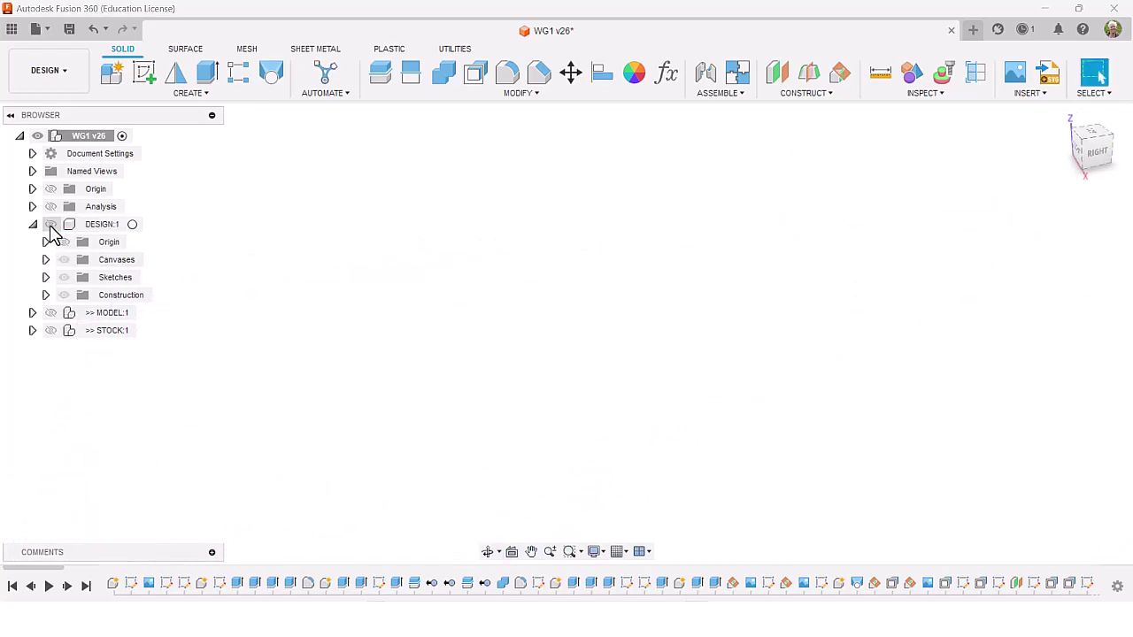
{"action": "left_click", "coordinate": [58, 316]}
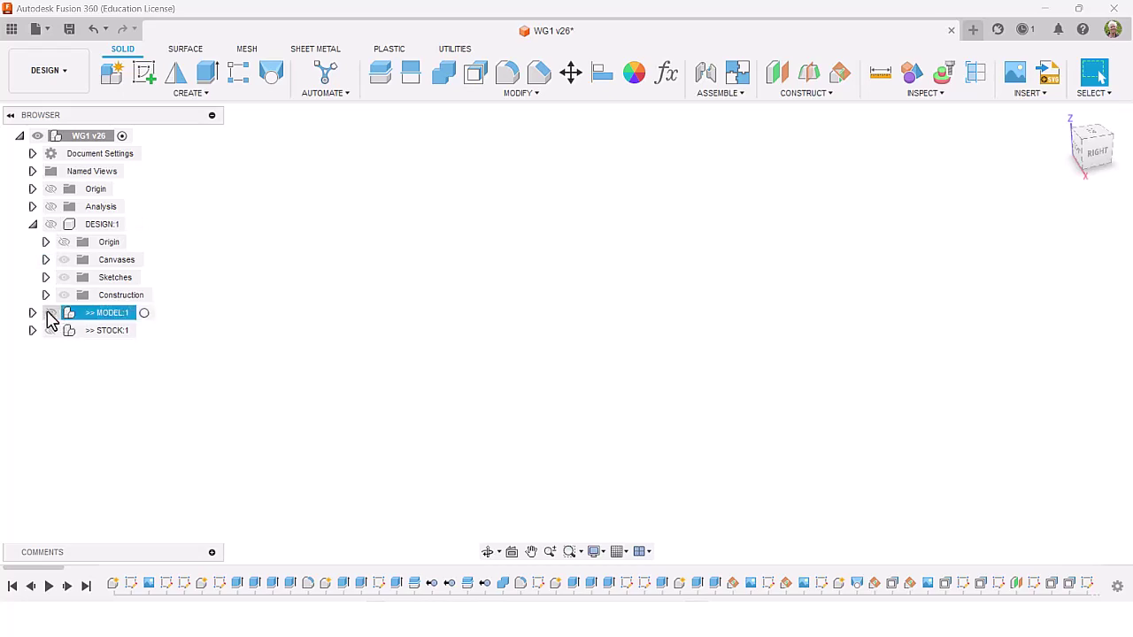
{"action": "left_click", "coordinate": [51, 314]}
{"action": "middle_click_drag", "start_coordinate": [443, 387], "coordinate": [743, 347], "text": "shift"}
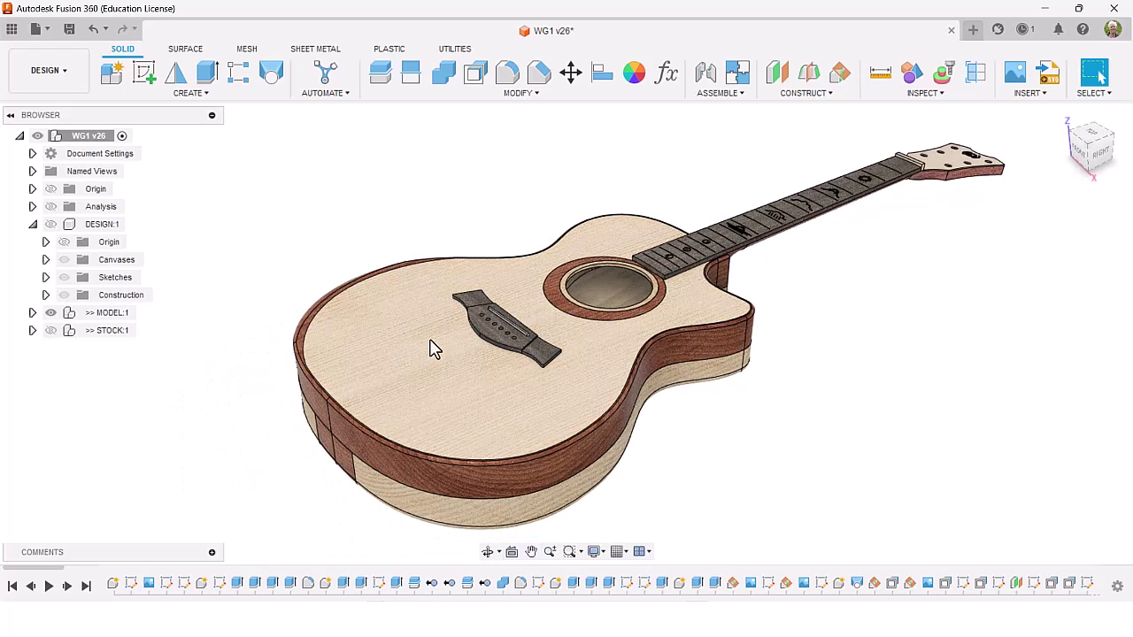
{"action": "left_click", "coordinate": [32, 314]}
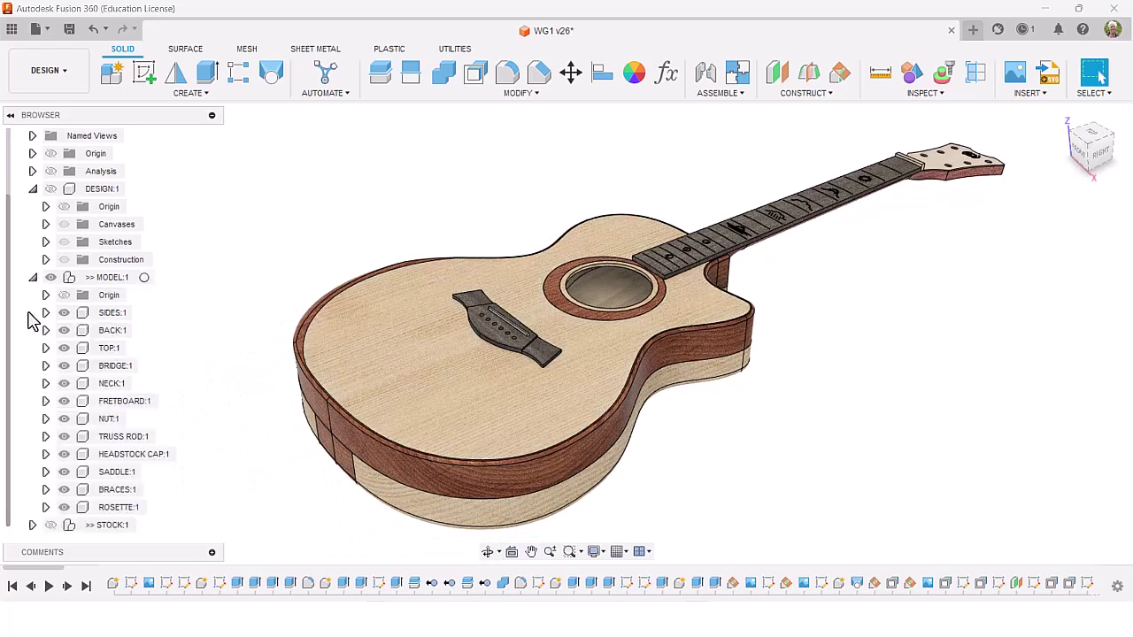
Hide TOP, BACK, SIDES, NUT, TRUSS ROD, HEADSTOCK CAP, SADDLE, BRACES and ROSETTE
{"action": "left_click", "coordinate": [64, 348]}
{"action": "left_click", "coordinate": [64, 330]}
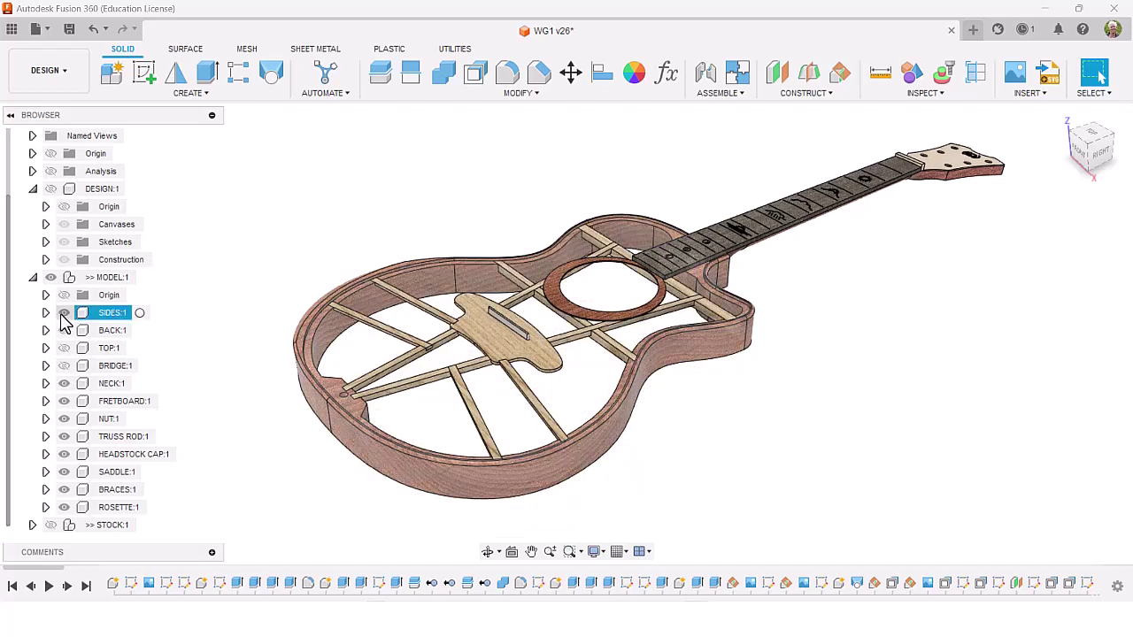
{"action": "left_click", "coordinate": [64, 312]}
{"action": "left_click", "coordinate": [64, 418]}
{"action": "left_click", "coordinate": [64, 436]}
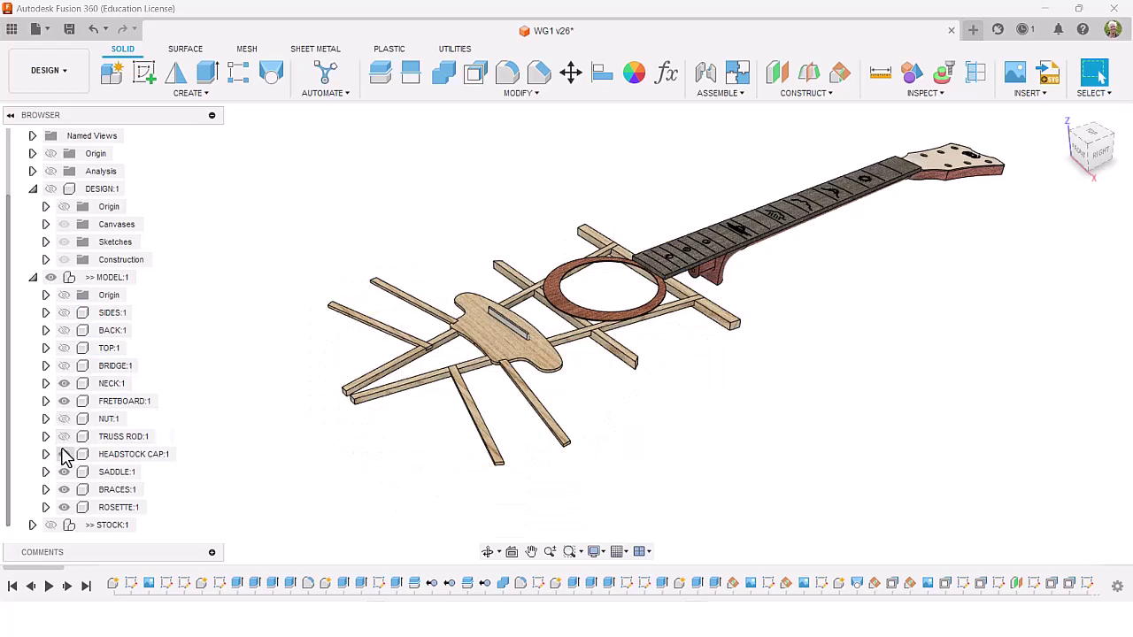
{"action": "left_click", "coordinate": [64, 454]}
{"action": "left_click", "coordinate": [64, 472]}
{"action": "left_click", "coordinate": [64, 489]}
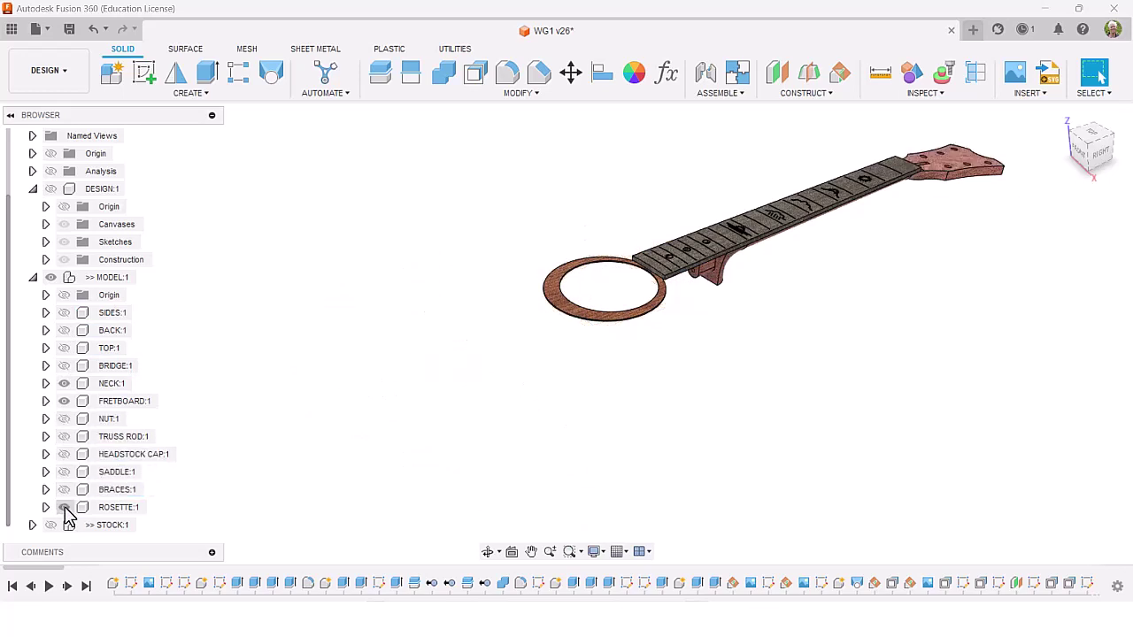
{"action": "left_click", "coordinate": [64, 507]}
Orbit, zoom and pan along the remaining neck and fretboard
{"action": "middle_click_drag", "start_coordinate": [770, 222], "coordinate": [647, 316], "text": "shift"}
{"action": "scroll", "coordinate": [652, 321], "scroll_direction": "up", "scroll_amount": 6}
{"action": "scroll", "coordinate": [659, 301], "scroll_direction": "down", "scroll_amount": 5}
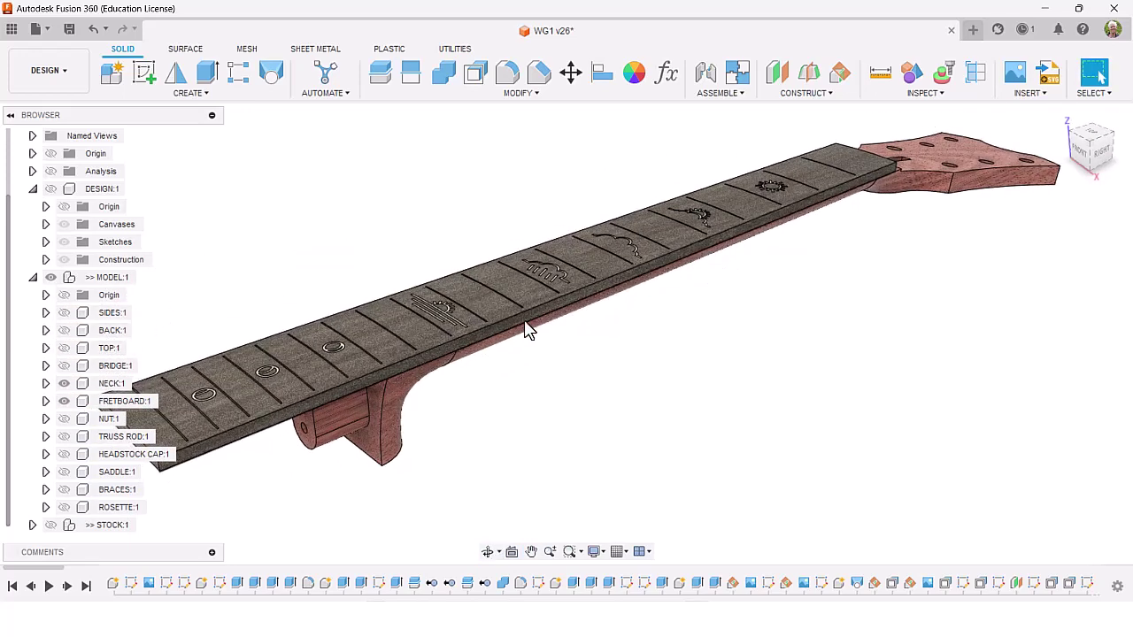
{"action": "middle_click_drag", "start_coordinate": [523, 328], "coordinate": [802, 321]}
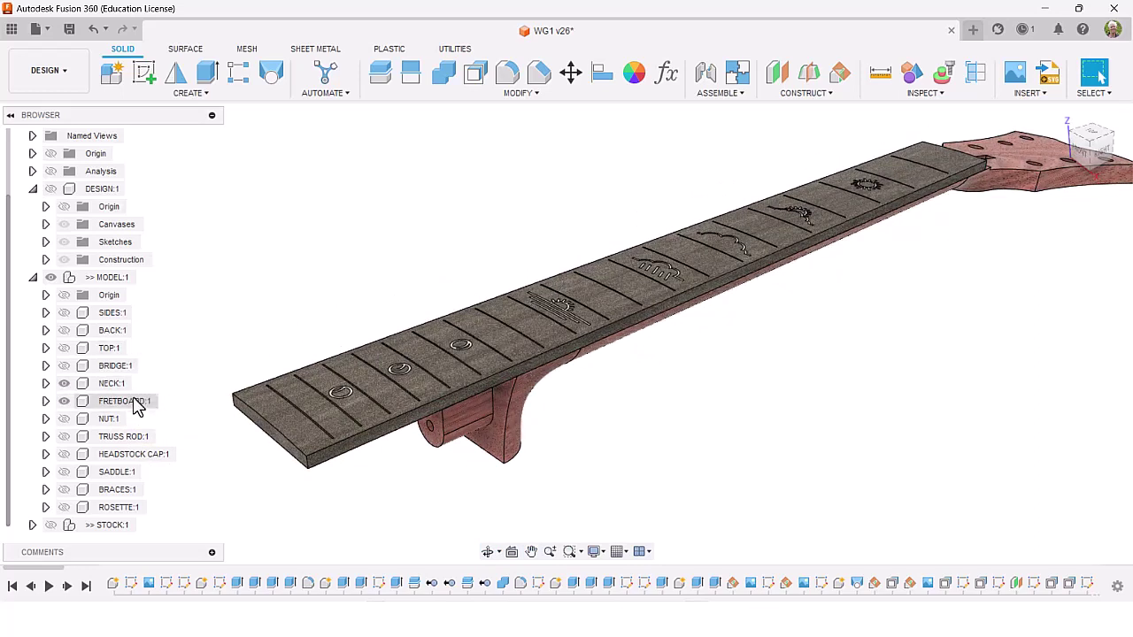
Activate NECK:1, hide FRETBOARD:1, and orbit to see the neck's truss rod channel
{"action": "left_click", "coordinate": [167, 402]}
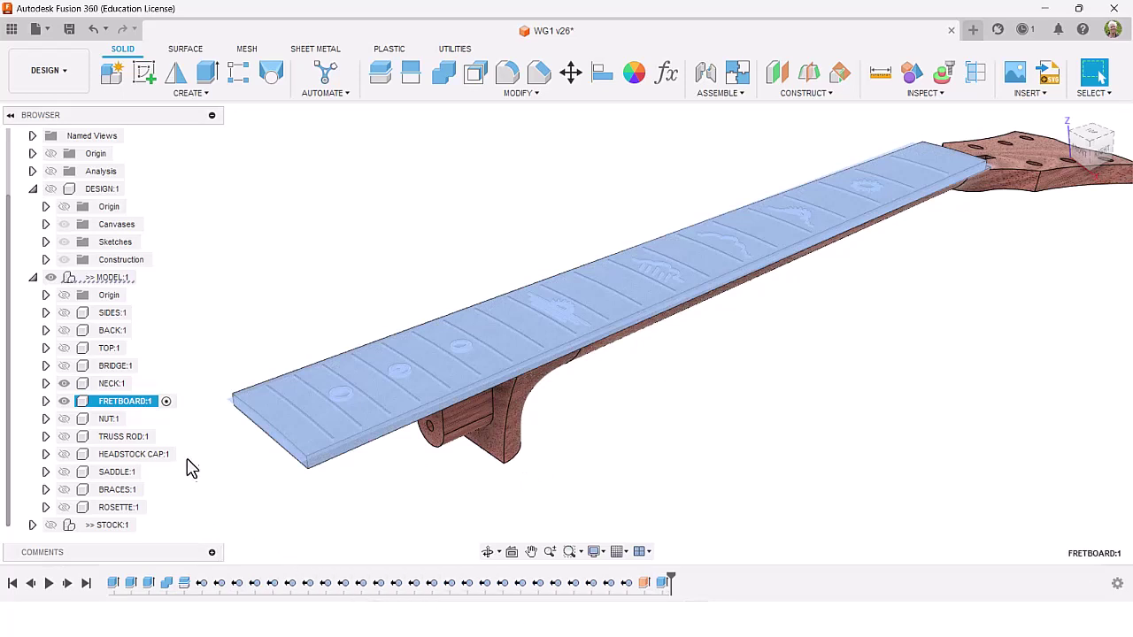
{"action": "left_click", "coordinate": [141, 386], "text": "ctrl"}
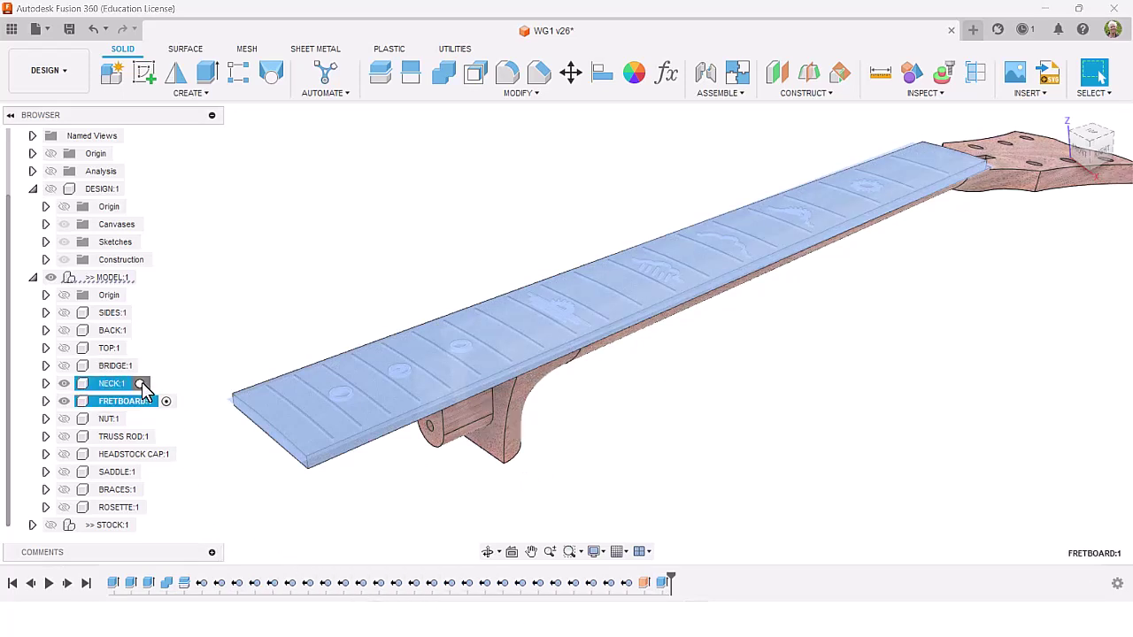
{"action": "left_click", "coordinate": [140, 384]}
{"action": "left_click", "coordinate": [64, 403]}
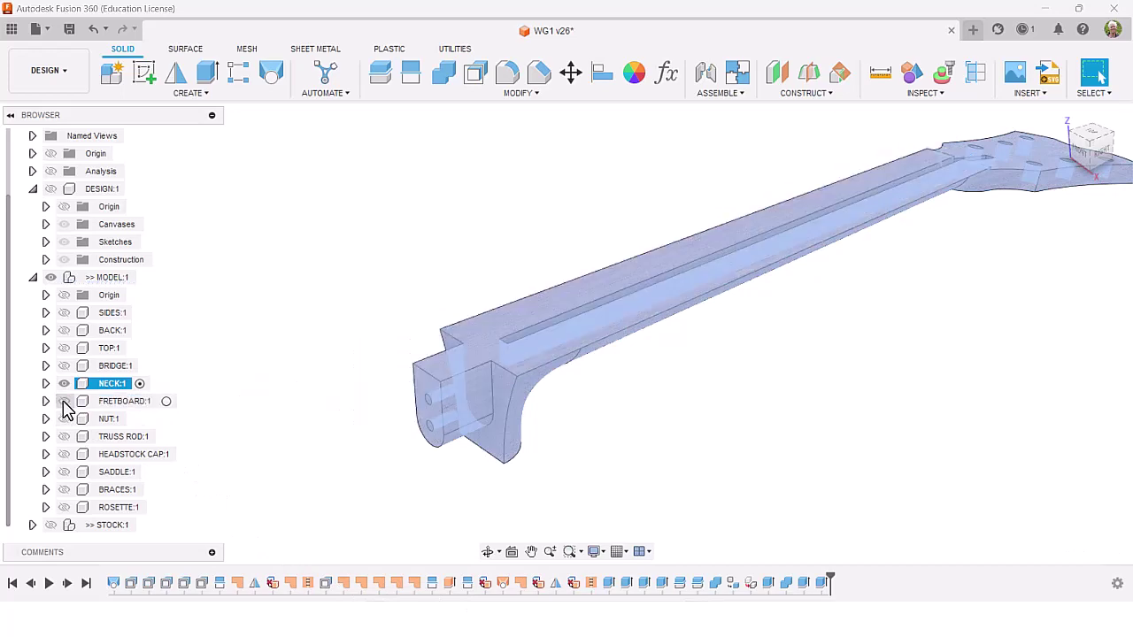
{"action": "left_click", "coordinate": [657, 395]}
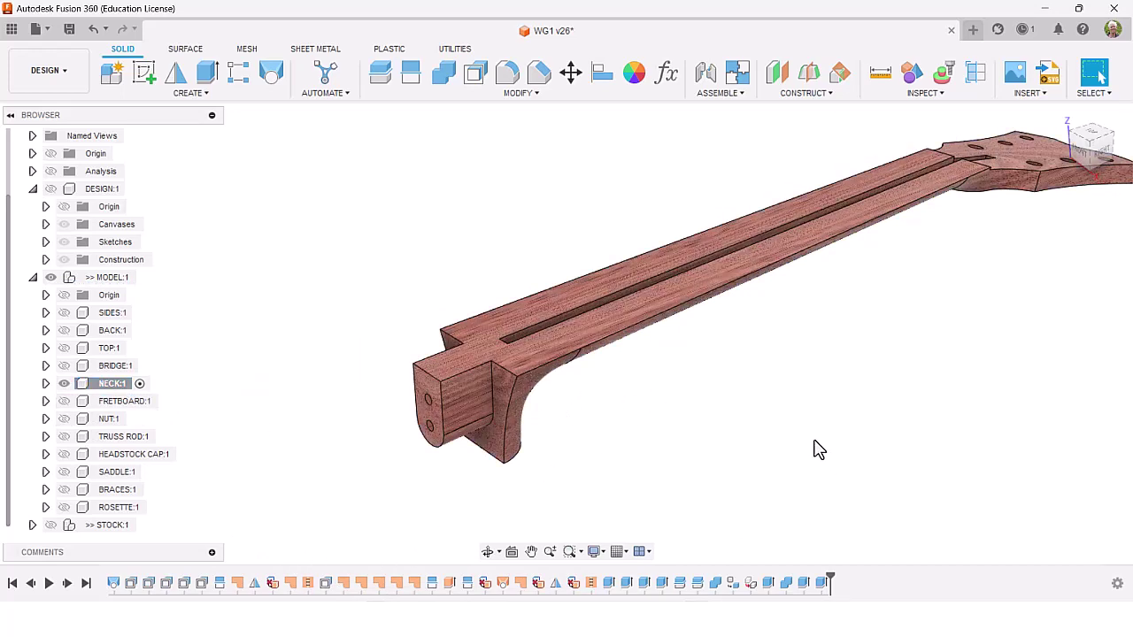
{"action": "middle_click_drag", "start_coordinate": [811, 393], "coordinate": [455, 478], "text": "shift"}
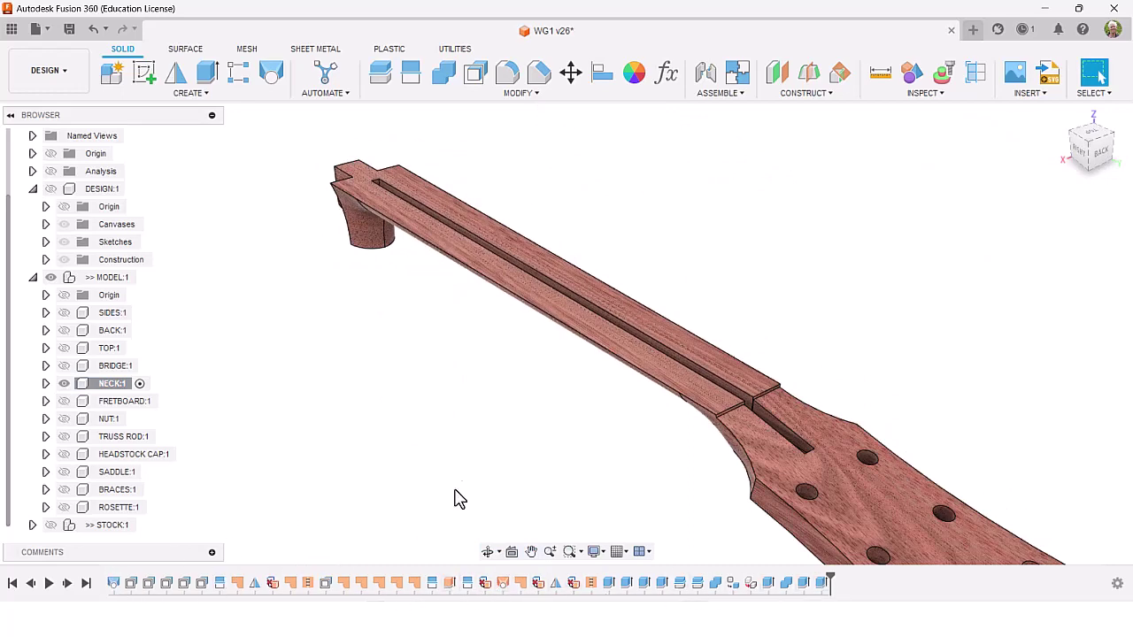
{"action": "middle_click_drag", "start_coordinate": [480, 457], "coordinate": [430, 380], "text": "shift"}
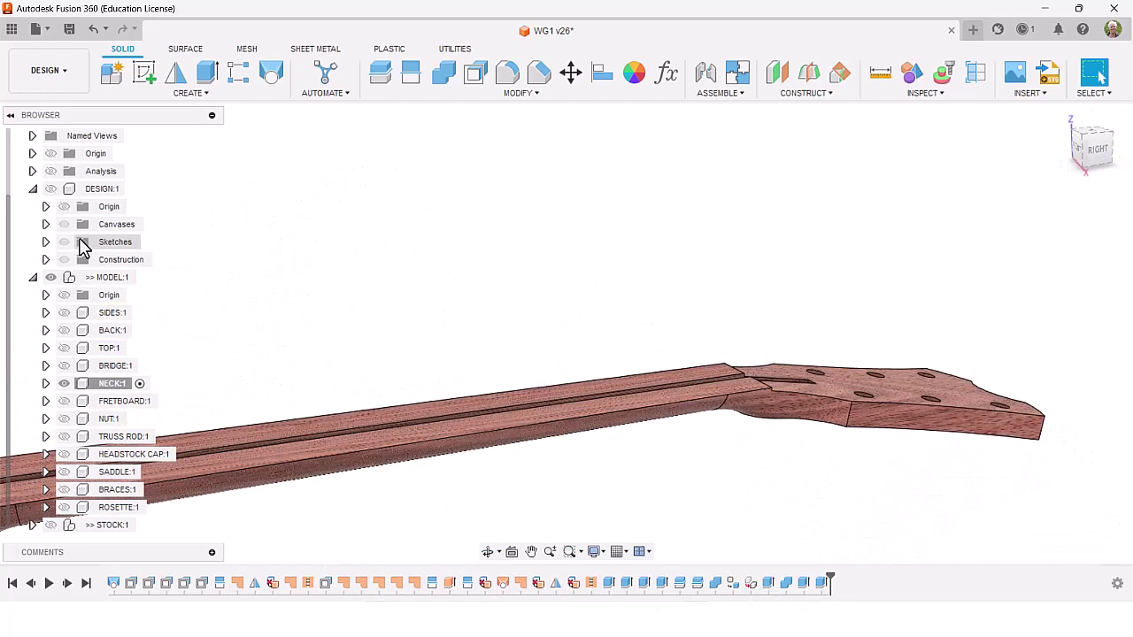
Show DESIGN:1 and make it the active component
{"action": "left_click", "coordinate": [51, 193]}
{"action": "left_click", "coordinate": [52, 189]}
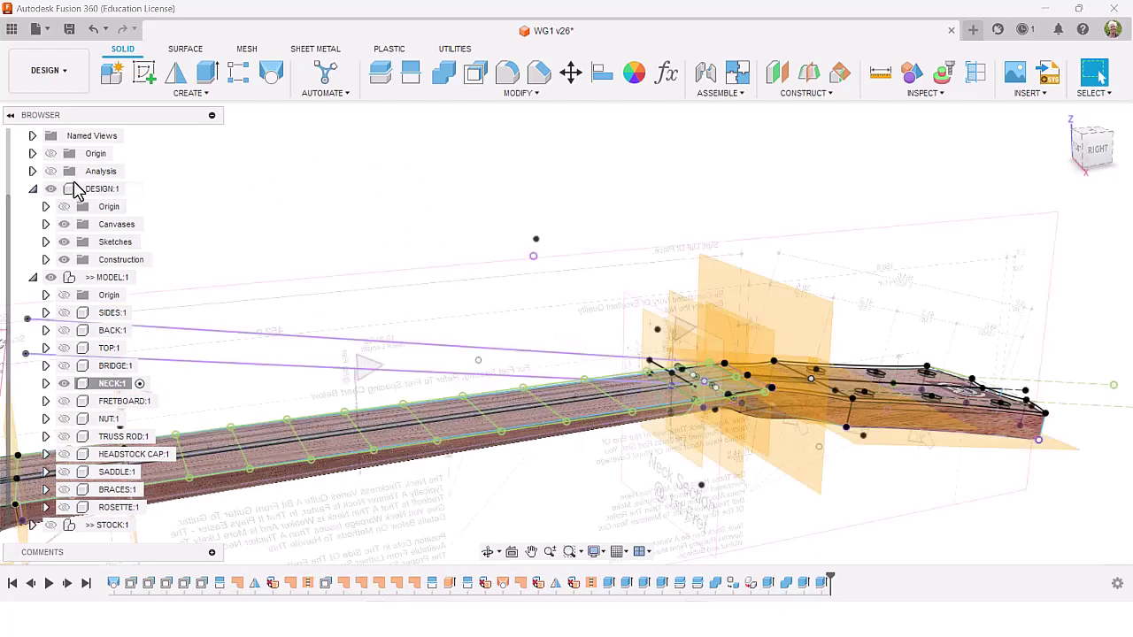
{"action": "left_click", "coordinate": [50, 279]}
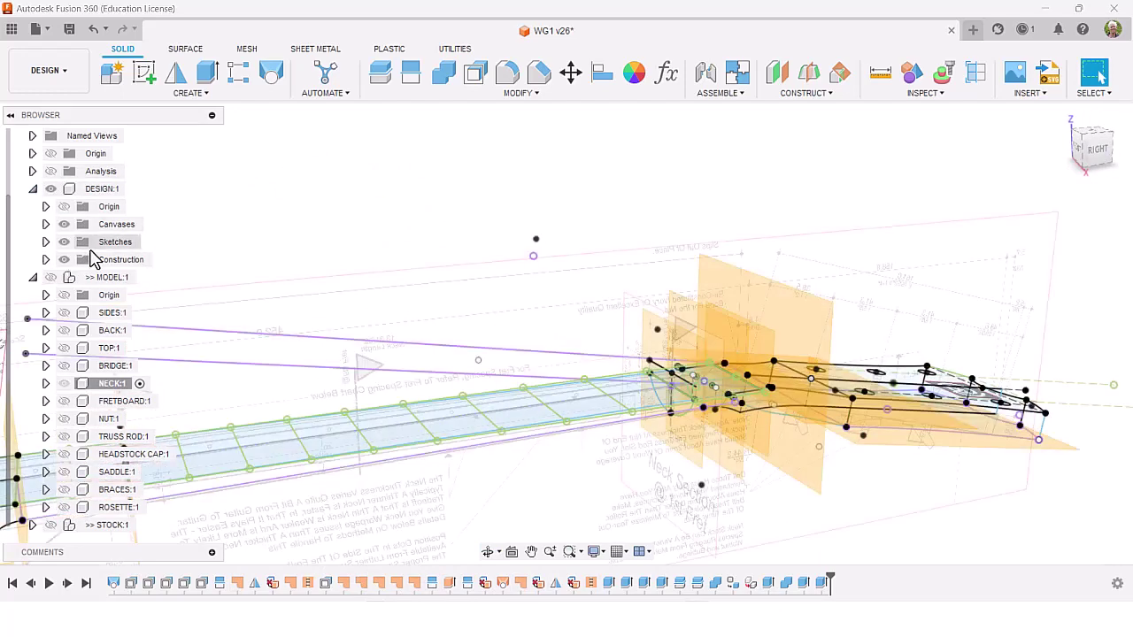
{"action": "left_click", "coordinate": [104, 188]}
{"action": "left_click", "coordinate": [136, 190]}
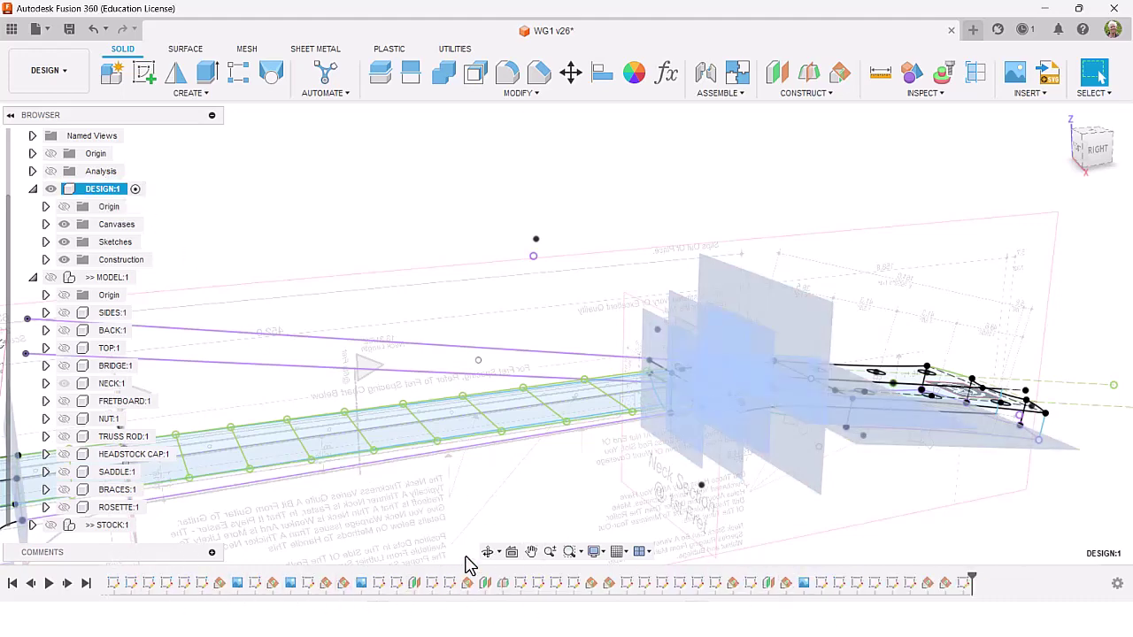
Hide DESIGN's Construction and Canvases folders and expand its Sketches folder
{"action": "middle_click_drag", "start_coordinate": [604, 459], "coordinate": [673, 403]}
{"action": "scroll", "coordinate": [666, 403], "scroll_direction": "down", "scroll_amount": 3}
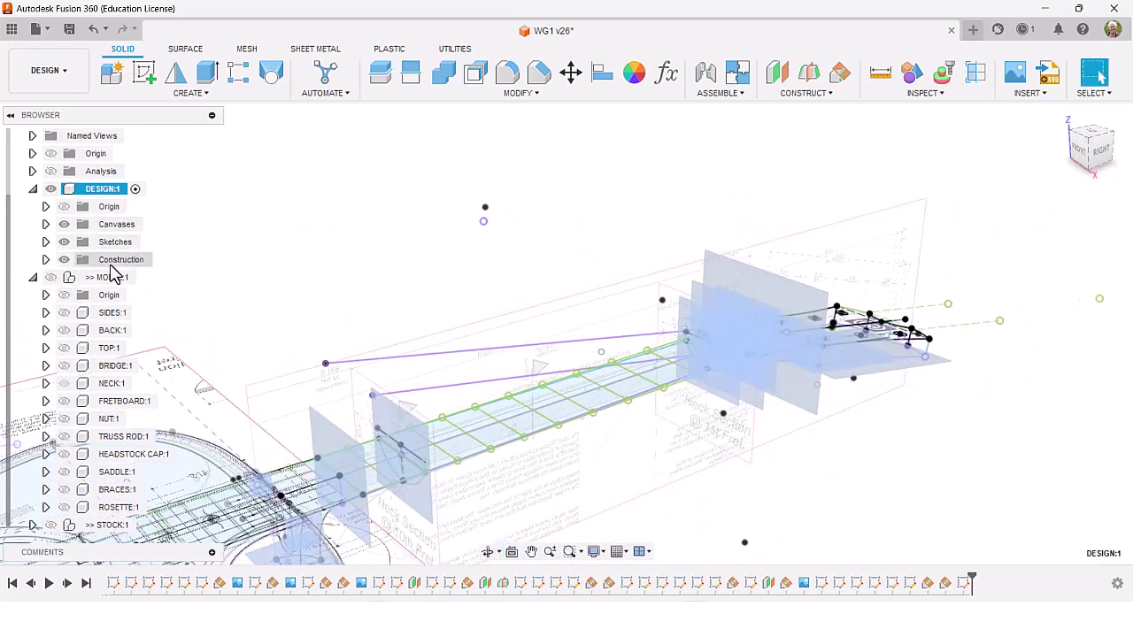
{"action": "middle_click_drag", "start_coordinate": [594, 280], "coordinate": [708, 213], "text": "shift"}
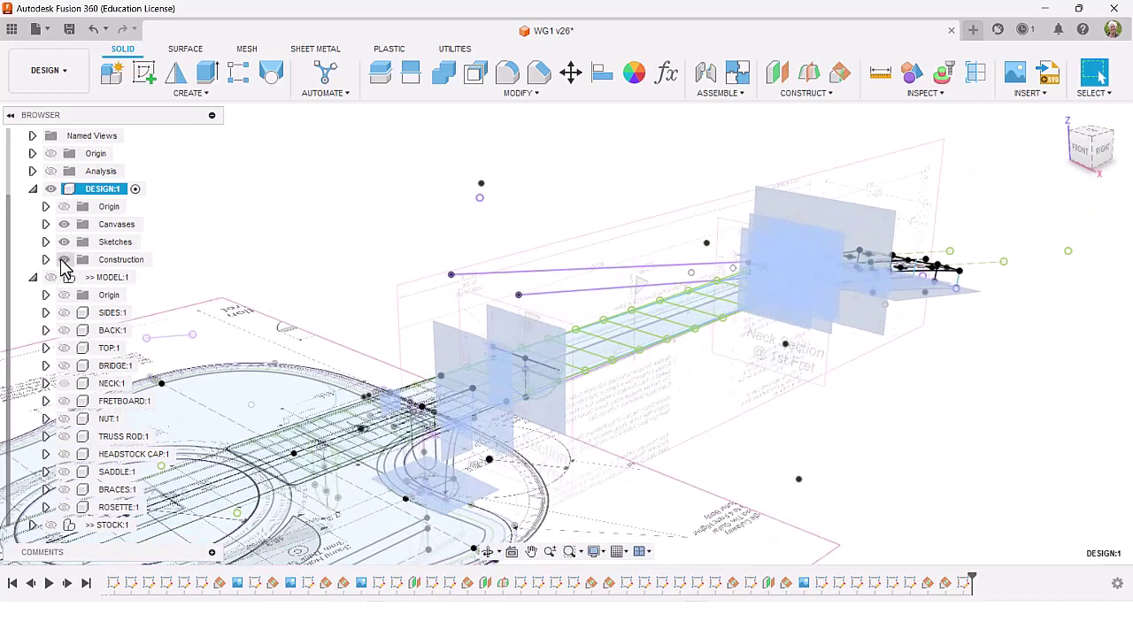
{"action": "left_click", "coordinate": [63, 259]}
{"action": "left_click", "coordinate": [64, 227]}
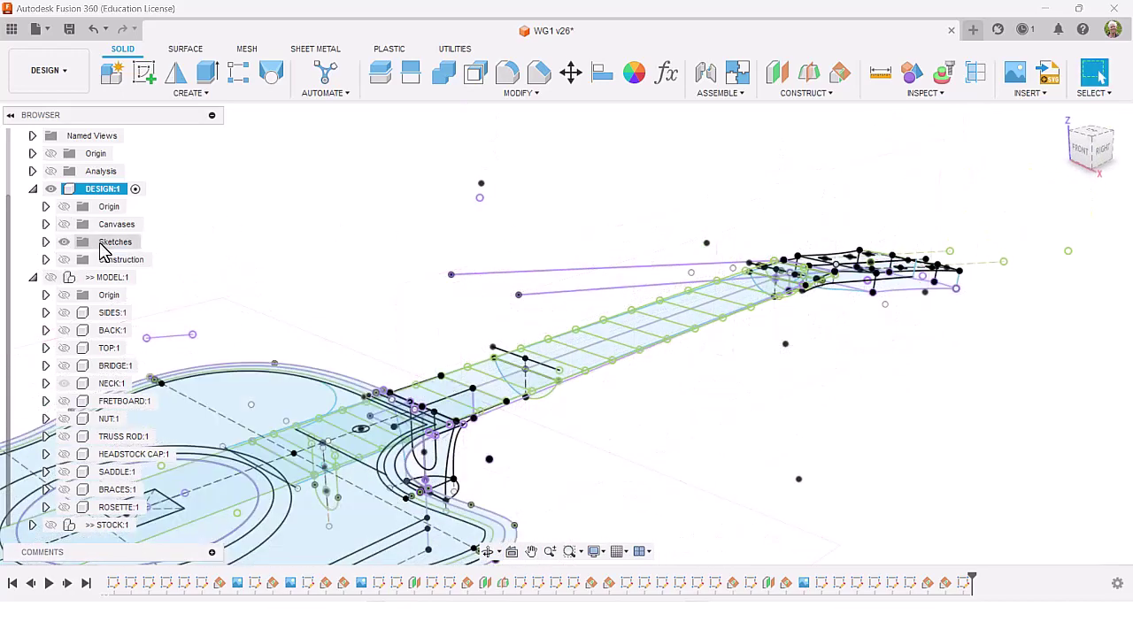
{"action": "left_click", "coordinate": [45, 243]}
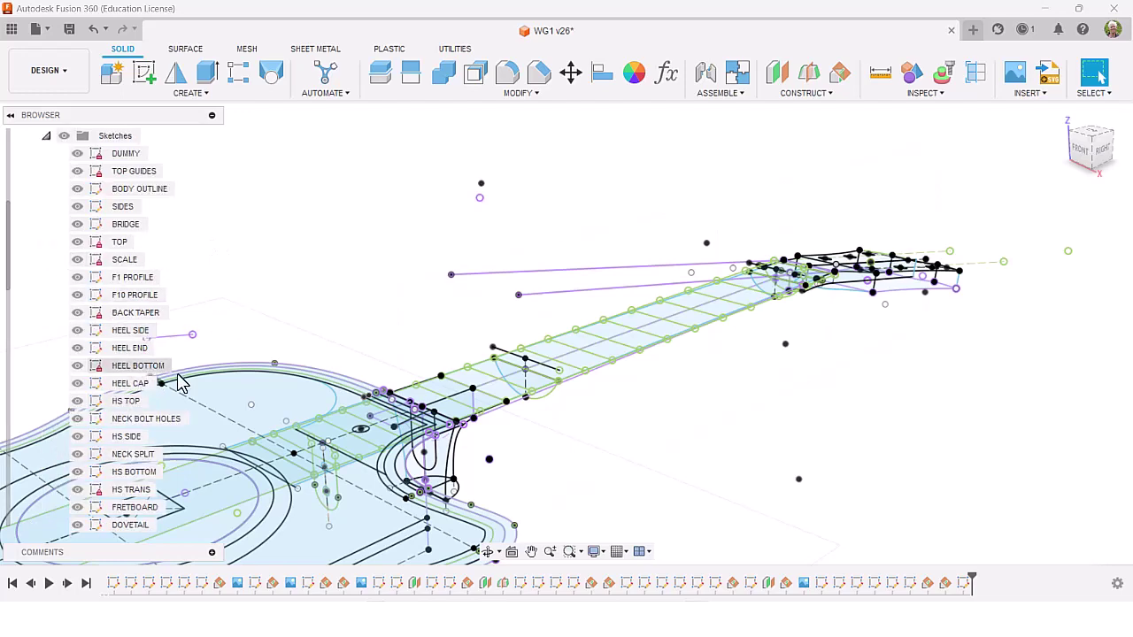
Hide sketches DUMMY, TOP GUIDES, BODY OUTLINE, SIDES, BRIDGE, TOP, SCALE, F1/F10 PROFILE, BACK TAPER
{"action": "middle_click_drag", "start_coordinate": [277, 321], "coordinate": [222, 331], "text": "shift"}
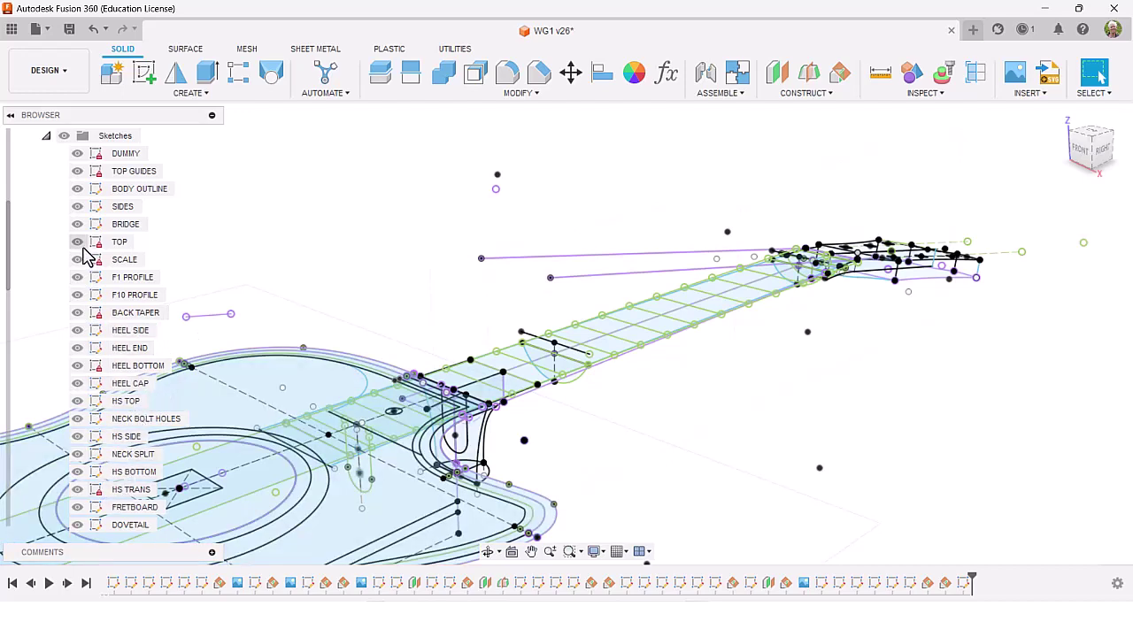
{"action": "left_click", "coordinate": [77, 153]}
{"action": "left_click", "coordinate": [77, 171]}
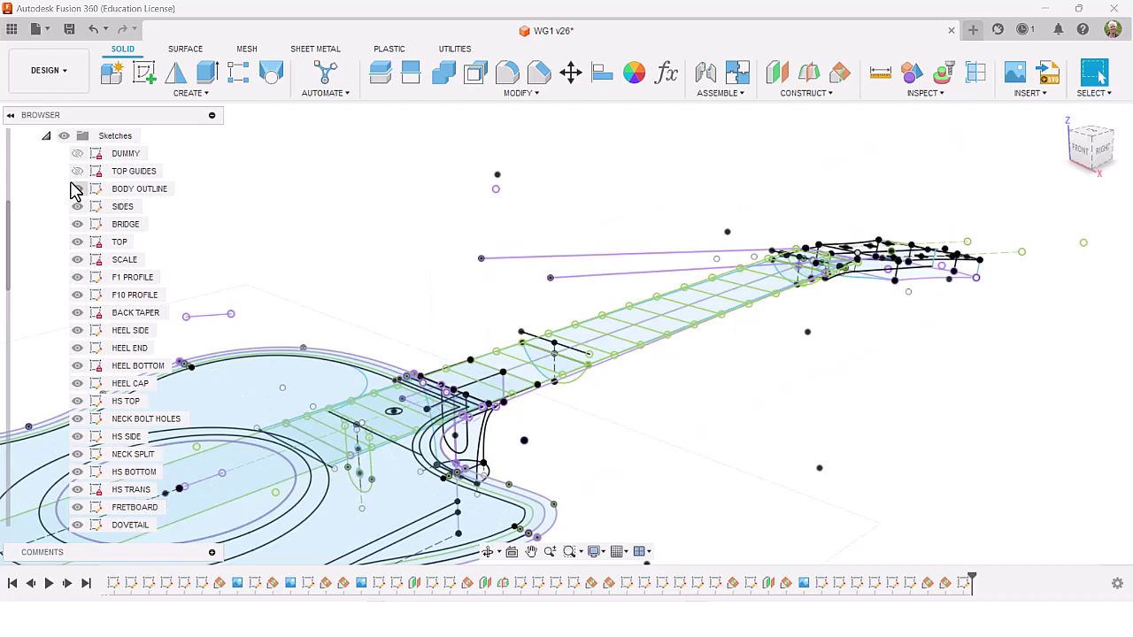
{"action": "left_click", "coordinate": [77, 189]}
{"action": "left_click", "coordinate": [77, 206]}
{"action": "left_click", "coordinate": [77, 224]}
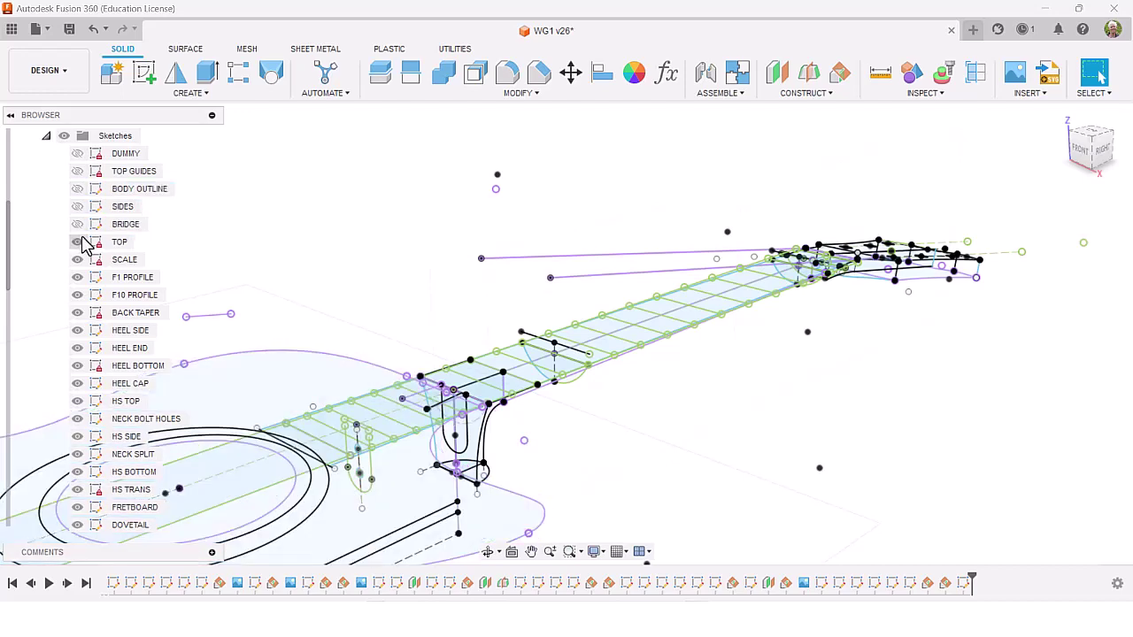
{"action": "left_click", "coordinate": [77, 241]}
{"action": "left_click", "coordinate": [77, 260]}
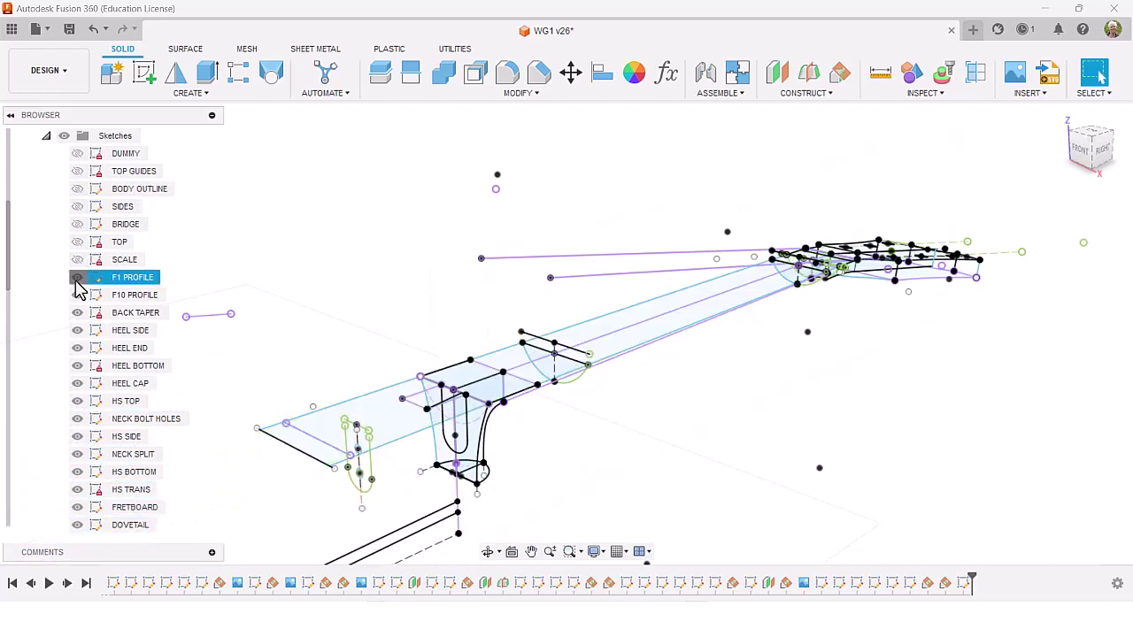
{"action": "left_click", "coordinate": [77, 277]}
{"action": "left_click", "coordinate": [77, 294]}
{"action": "left_click", "coordinate": [77, 312]}
Hide the heel, NECK BOLT HOLES, NECK SPLIT, FRETBOARD and DOVETAIL sketches, leaving headstock sketches
{"action": "left_click", "coordinate": [77, 330]}
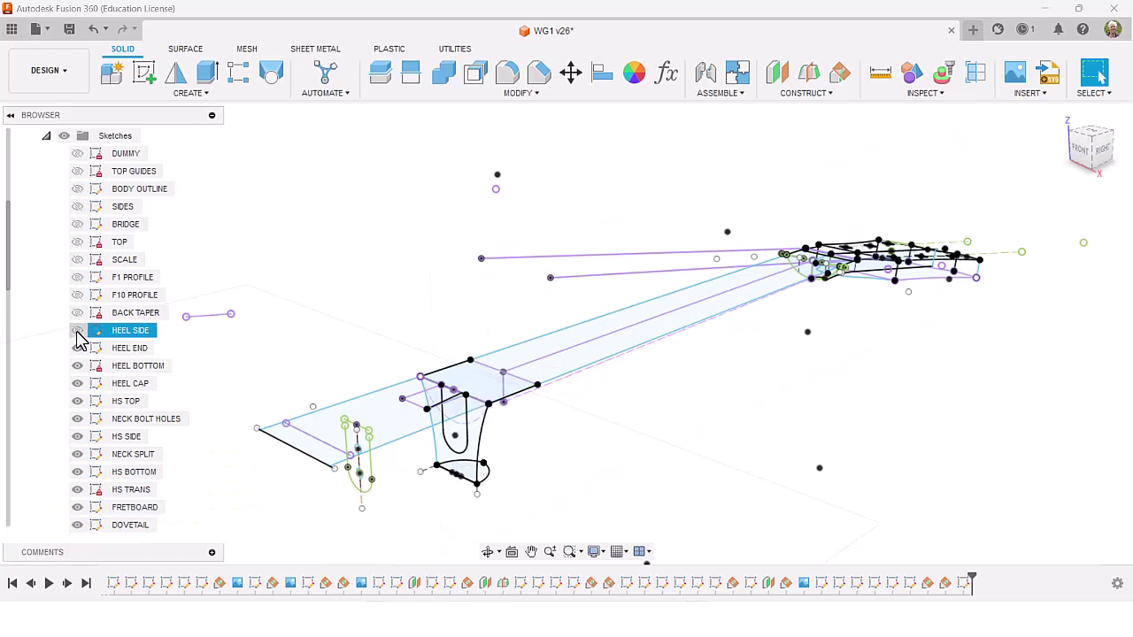
{"action": "left_click", "coordinate": [77, 366]}
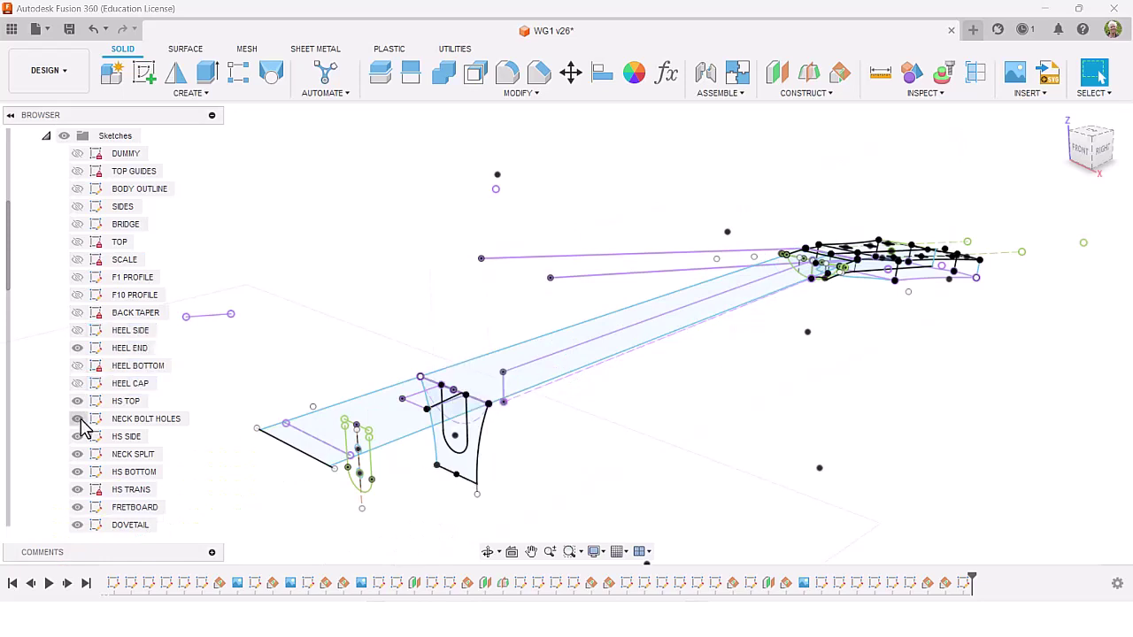
{"action": "left_click", "coordinate": [77, 419]}
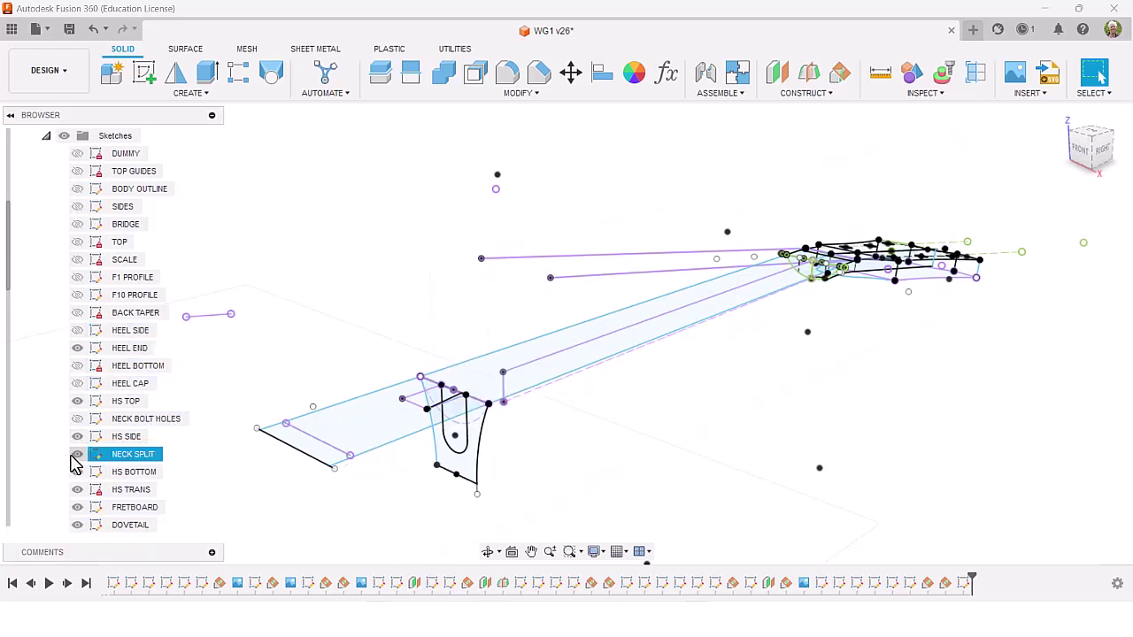
{"action": "left_click", "coordinate": [77, 454]}
{"action": "left_click", "coordinate": [77, 507]}
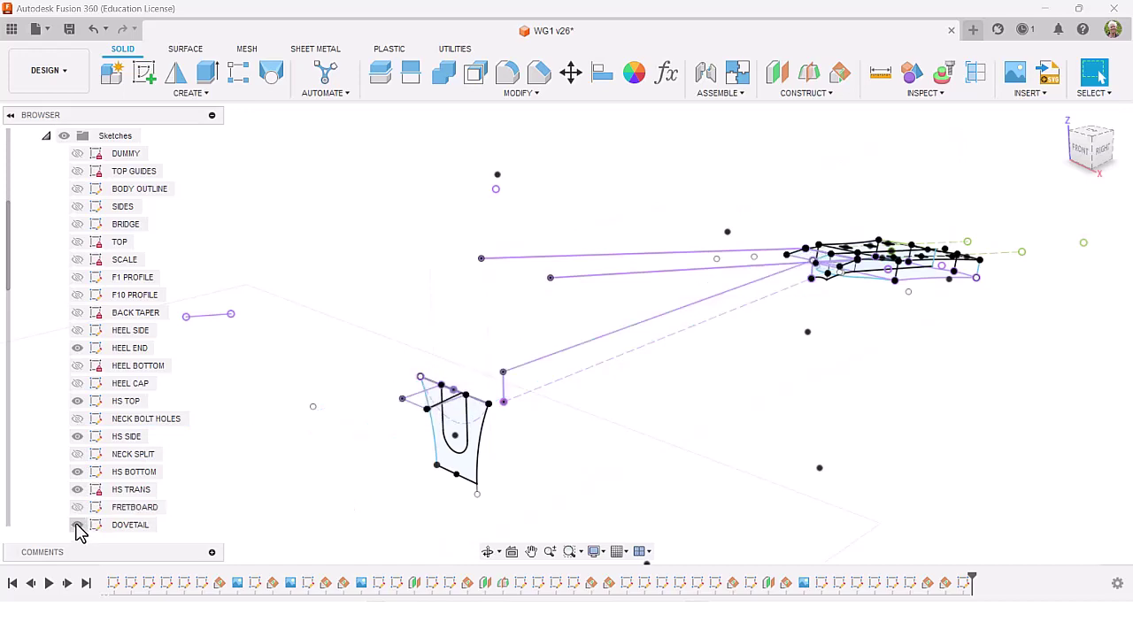
{"action": "left_click", "coordinate": [77, 525]}
{"action": "mouse_move", "coordinate": [595, 317]}
{"action": "middle_mouse_down", "text": "shift"}
{"action": "mouse_move", "coordinate": [505, 299]}
{"action": "mouse_move", "coordinate": [443, 310]}
{"action": "mouse_move", "coordinate": [717, 301]}
{"action": "middle_mouse_up", "text": "shift"}
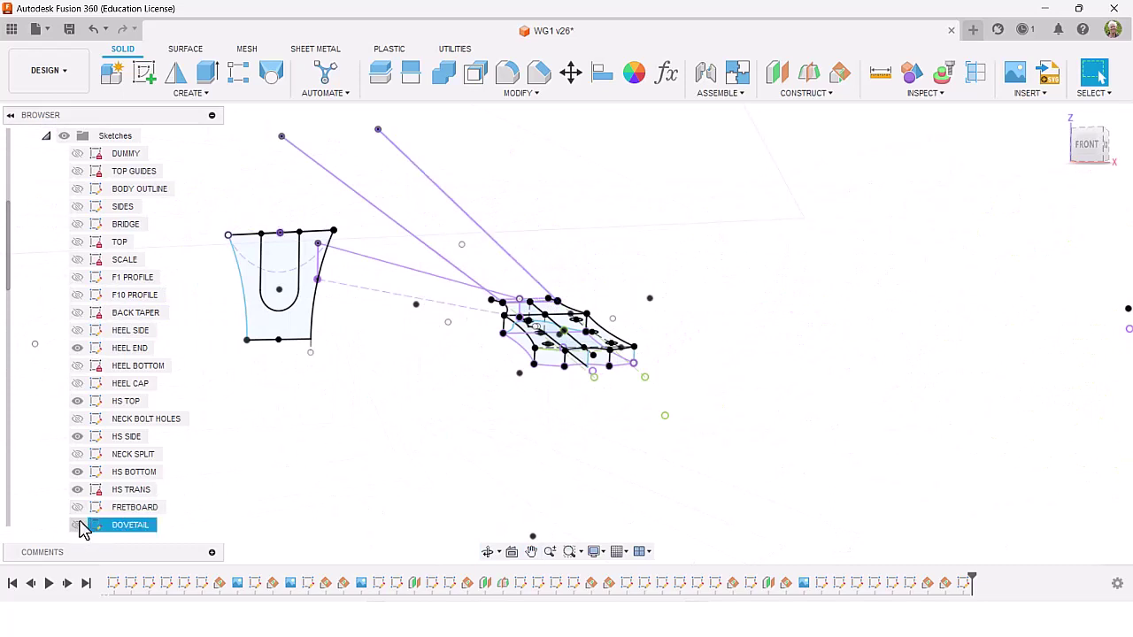
{"action": "left_click", "coordinate": [78, 351]}
{"action": "left_click", "coordinate": [78, 352]}
{"action": "mouse_move", "coordinate": [291, 356]}
{"action": "middle_mouse_down", "text": "shift"}
{"action": "mouse_move", "coordinate": [480, 400]}
{"action": "mouse_move", "coordinate": [574, 313]}
{"action": "mouse_move", "coordinate": [708, 250]}
{"action": "mouse_move", "coordinate": [771, 336]}
{"action": "mouse_move", "coordinate": [735, 303]}
{"action": "mouse_move", "coordinate": [758, 324]}
{"action": "mouse_move", "coordinate": [691, 310]}
{"action": "mouse_move", "coordinate": [720, 266]}
{"action": "mouse_move", "coordinate": [791, 337]}
{"action": "mouse_move", "coordinate": [920, 399]}
{"action": "mouse_move", "coordinate": [893, 387]}
{"action": "mouse_move", "coordinate": [887, 319]}
{"action": "mouse_move", "coordinate": [855, 324]}
{"action": "mouse_move", "coordinate": [799, 452]}
{"action": "mouse_move", "coordinate": [873, 346]}
{"action": "middle_mouse_up", "text": "shift"}
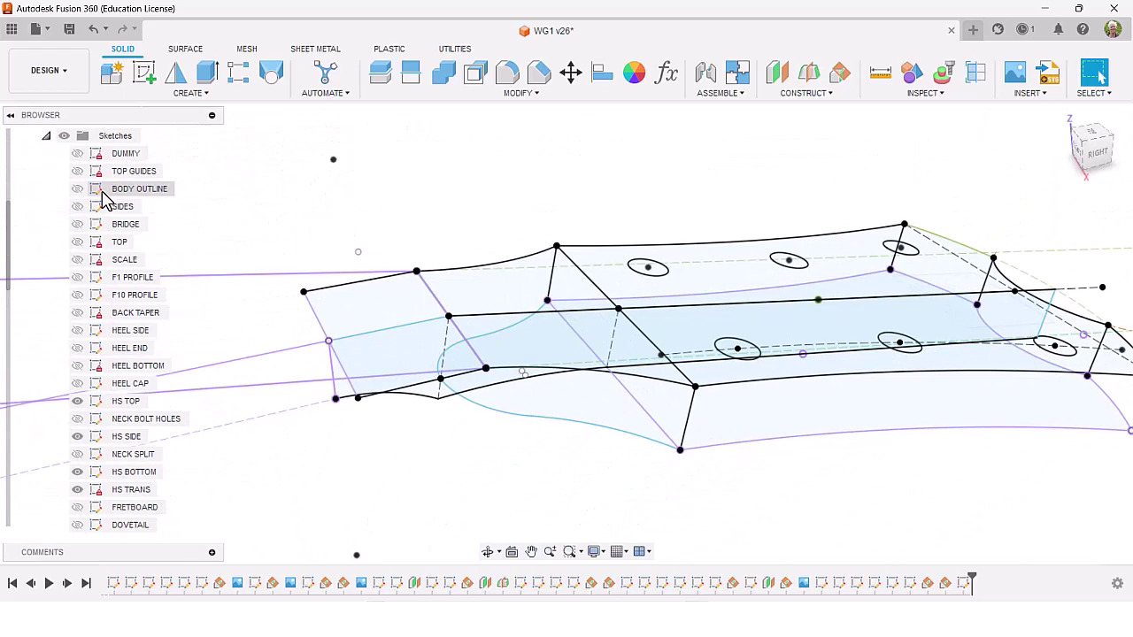
{"action": "scroll", "coordinate": [55, 142], "scroll_direction": "up", "scroll_amount": 2}
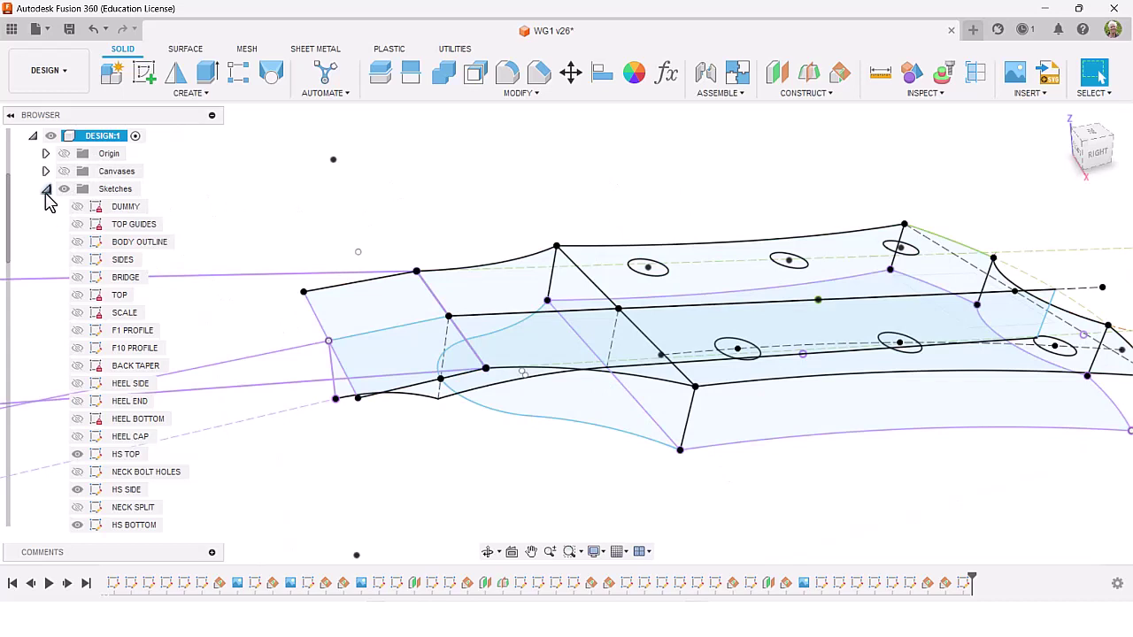
Collapse Sketches, hide DESIGN:1 and show MODEL:1 to inspect the neck and headstock solid
{"action": "left_click", "coordinate": [46, 191]}
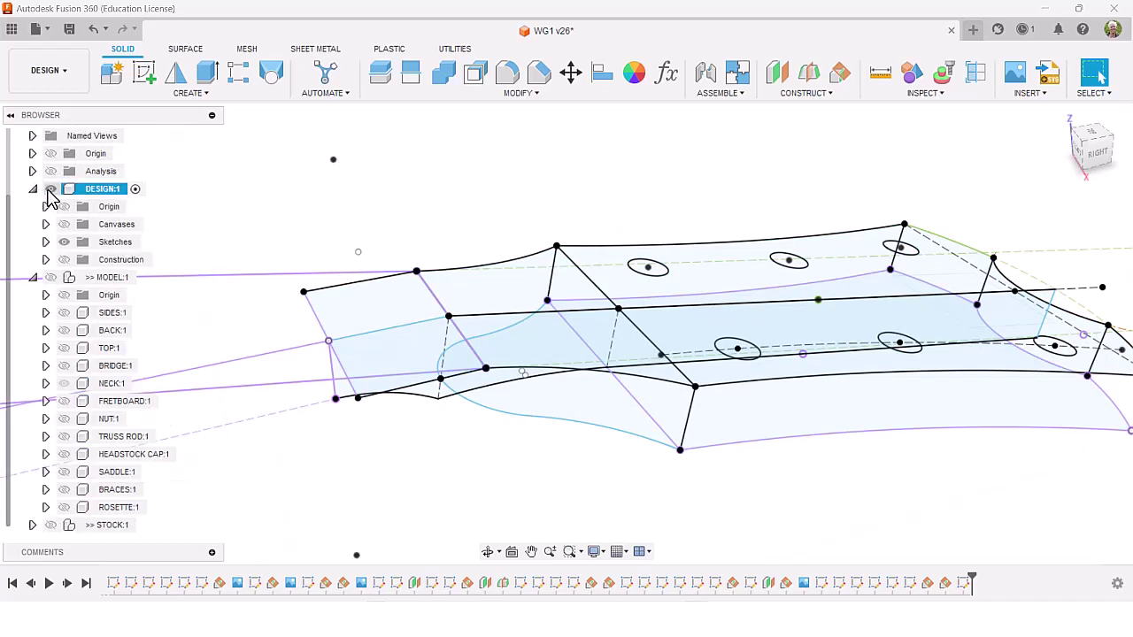
{"action": "left_click", "coordinate": [50, 189]}
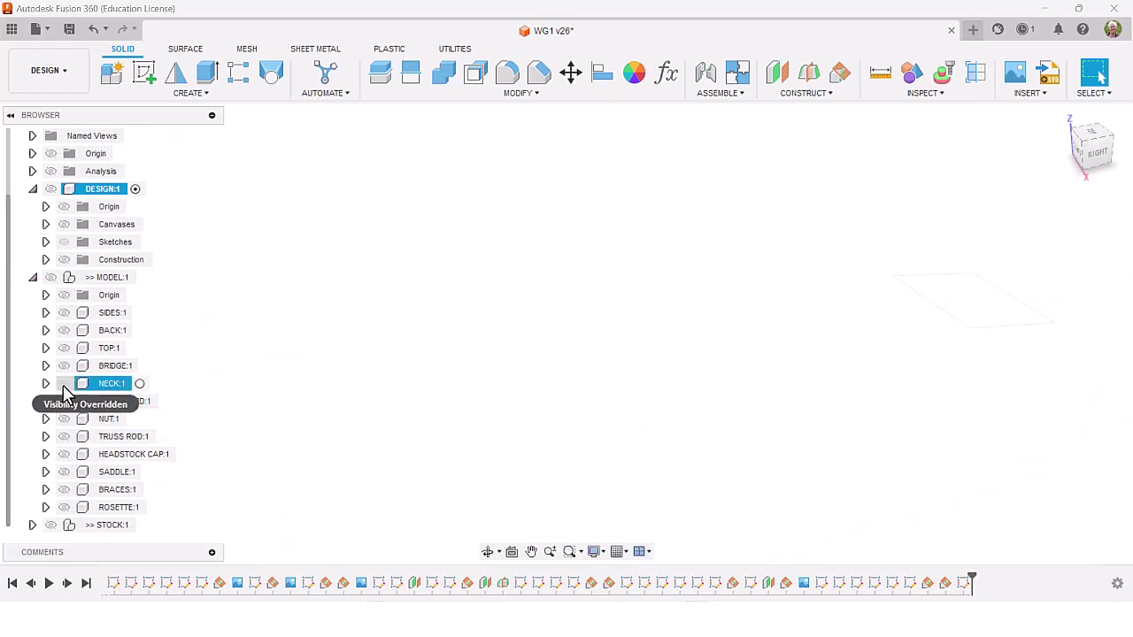
{"action": "left_click", "coordinate": [51, 277]}
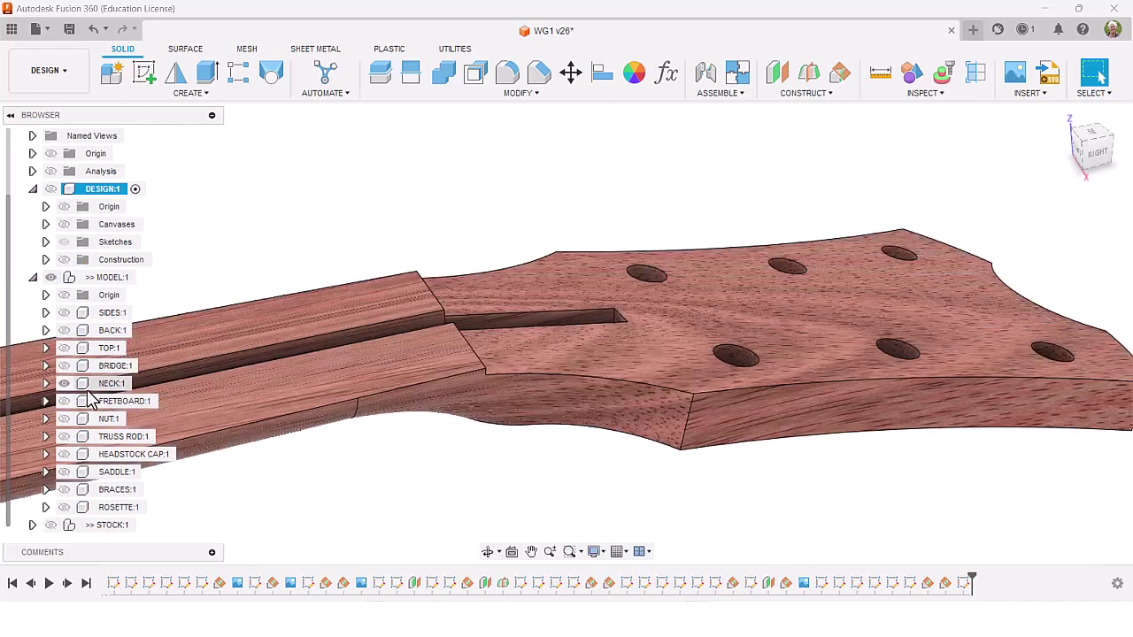
{"action": "middle_click_drag", "start_coordinate": [629, 443], "coordinate": [593, 372], "text": "shift"}
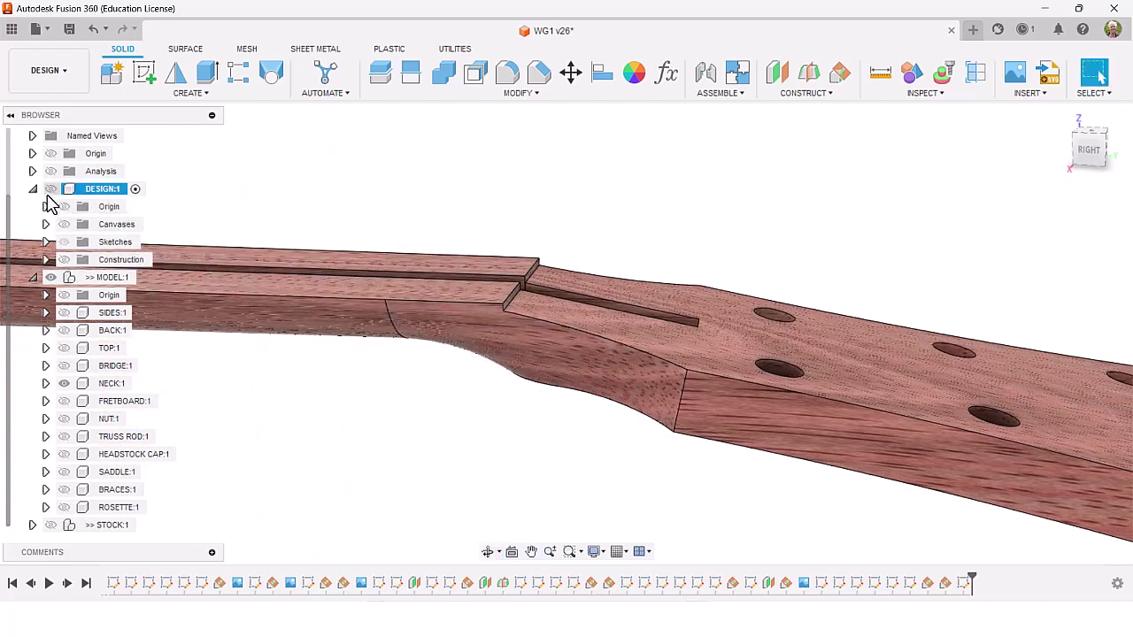
Show DESIGN:1, hide MODEL:1, orbit the headstock sketches, and activate MODEL:1
{"action": "left_click", "coordinate": [49, 191]}
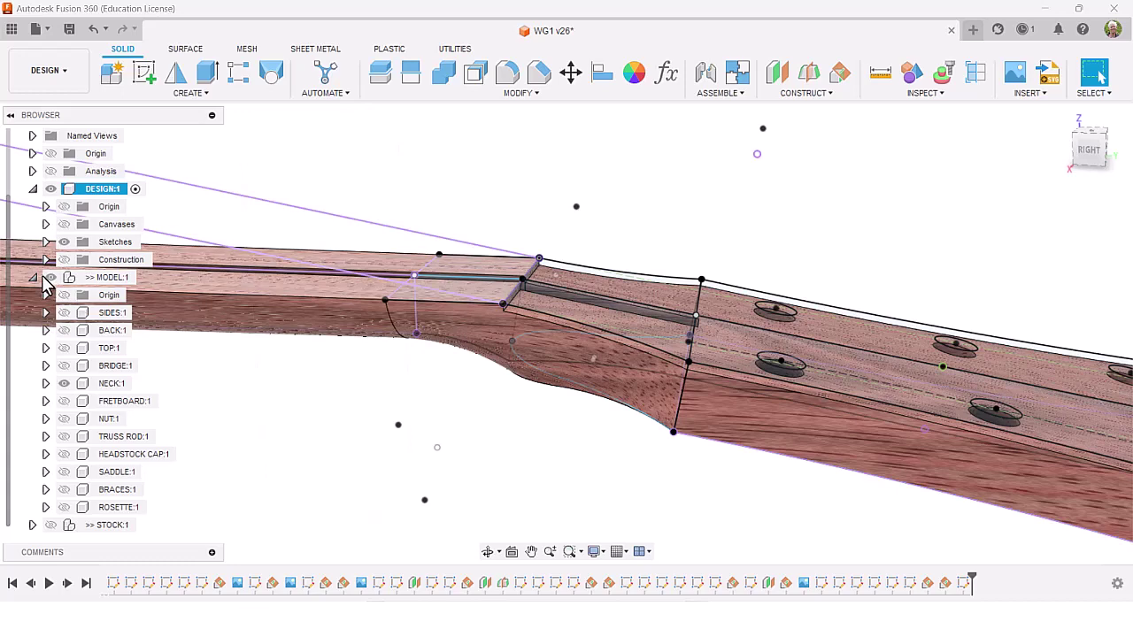
{"action": "left_click", "coordinate": [51, 277]}
{"action": "mouse_move", "coordinate": [345, 346]}
{"action": "middle_mouse_down", "text": "shift"}
{"action": "mouse_move", "coordinate": [455, 344]}
{"action": "mouse_move", "coordinate": [469, 382]}
{"action": "middle_mouse_up", "text": "shift"}
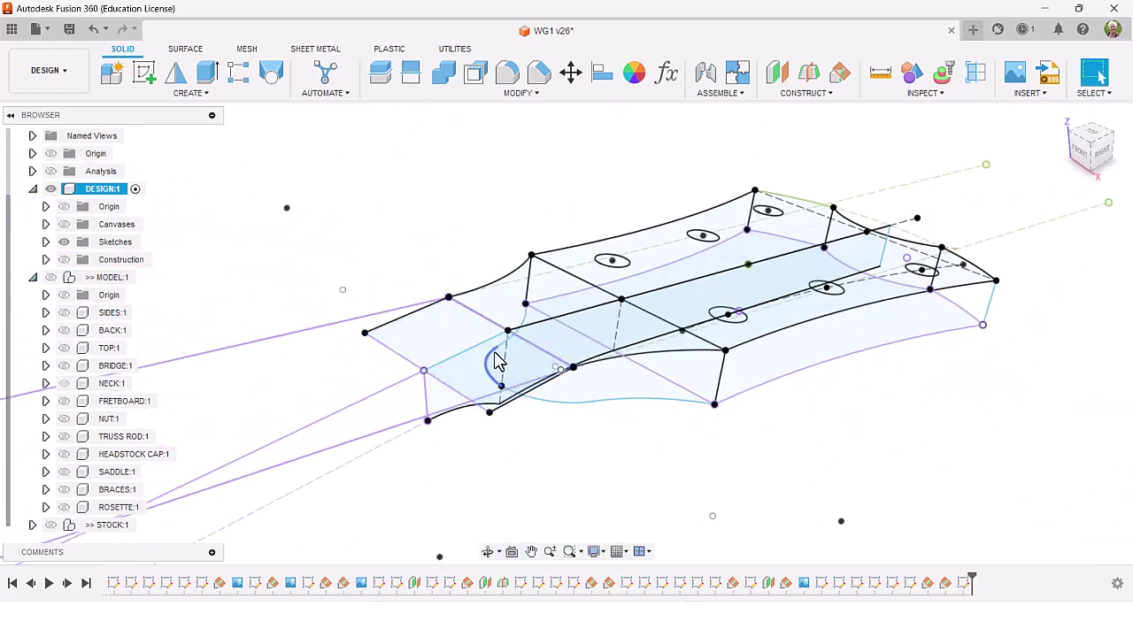
{"action": "mouse_move", "coordinate": [816, 422]}
{"action": "middle_mouse_down", "text": "shift"}
{"action": "mouse_move", "coordinate": [805, 400]}
{"action": "mouse_move", "coordinate": [821, 420]}
{"action": "middle_mouse_up", "text": "shift"}
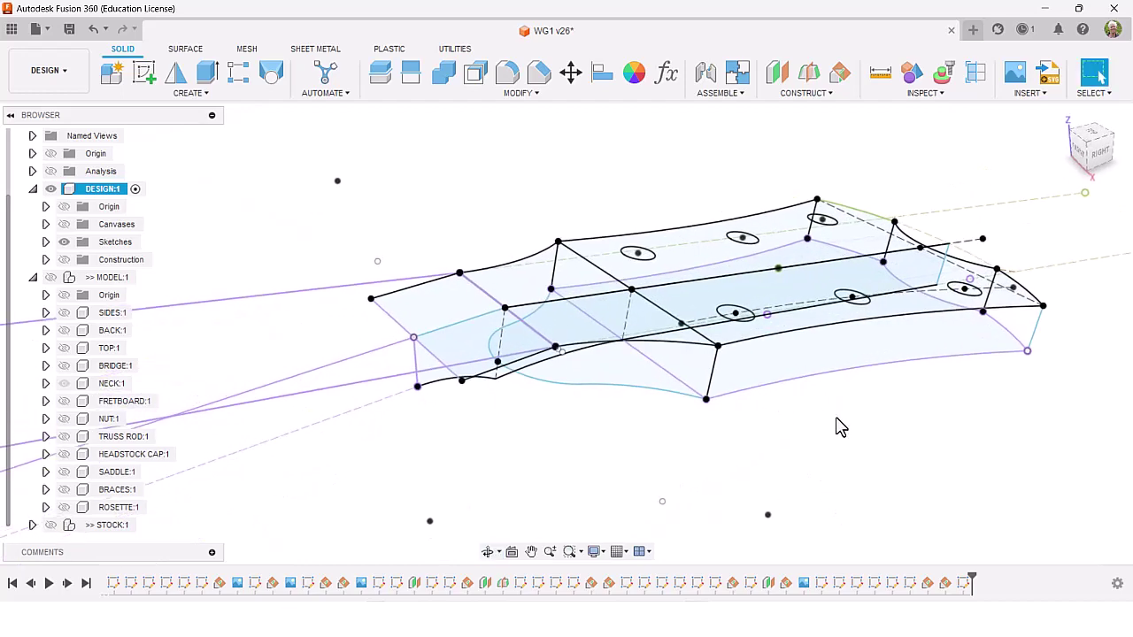
{"action": "double_click", "coordinate": [60, 287]}
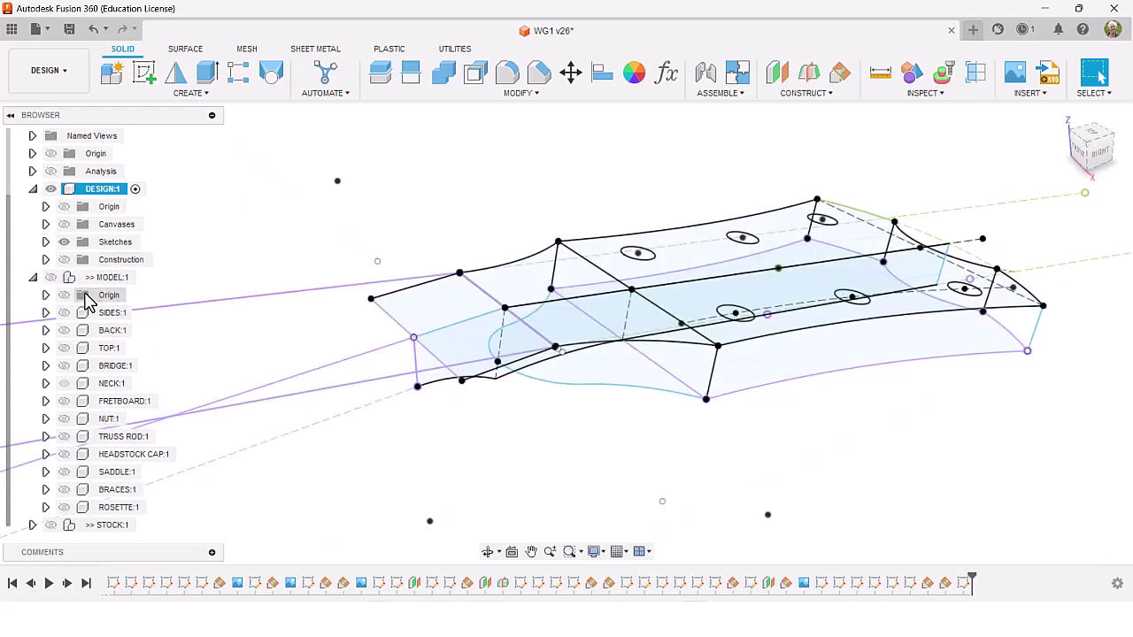
{"action": "double_click", "coordinate": [46, 283]}
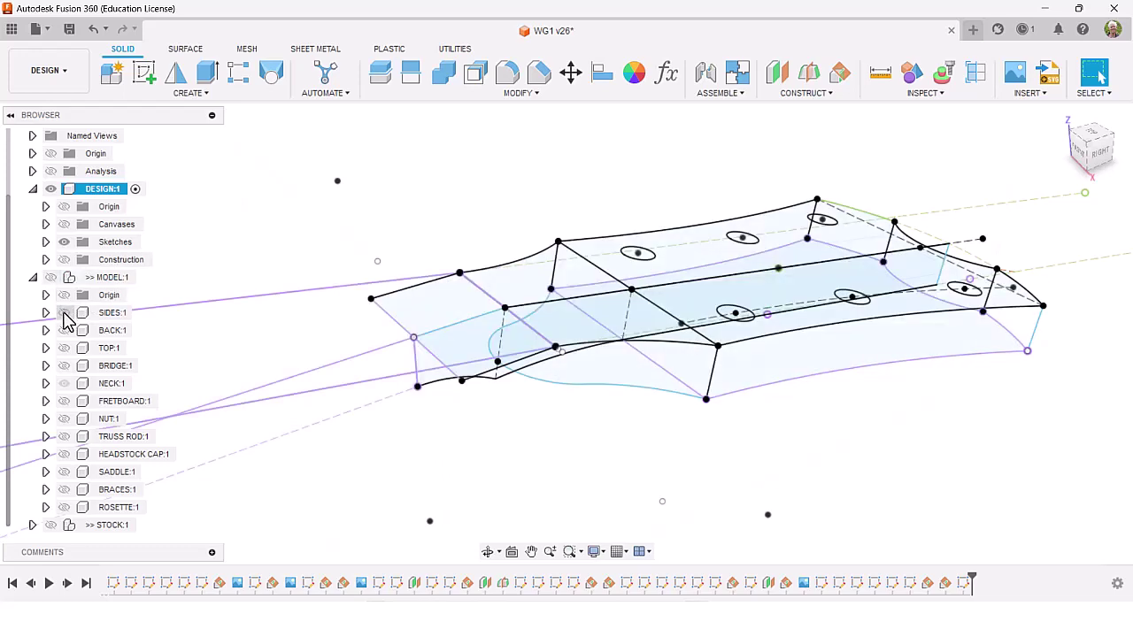
Show the MODEL:1 bodies again and make the FRETBOARD body visible
{"action": "mouse_move", "coordinate": [326, 437]}
{"action": "middle_mouse_down"}
{"action": "mouse_move", "coordinate": [369, 399]}
{"action": "mouse_move", "coordinate": [381, 456]}
{"action": "middle_mouse_up"}
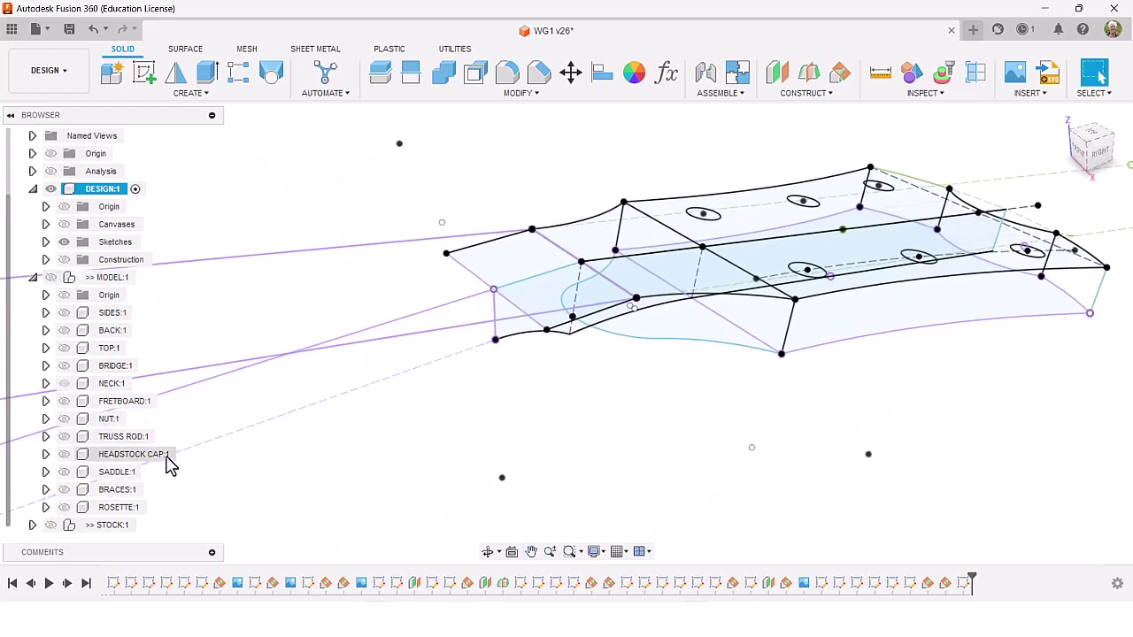
{"action": "left_click", "coordinate": [51, 277]}
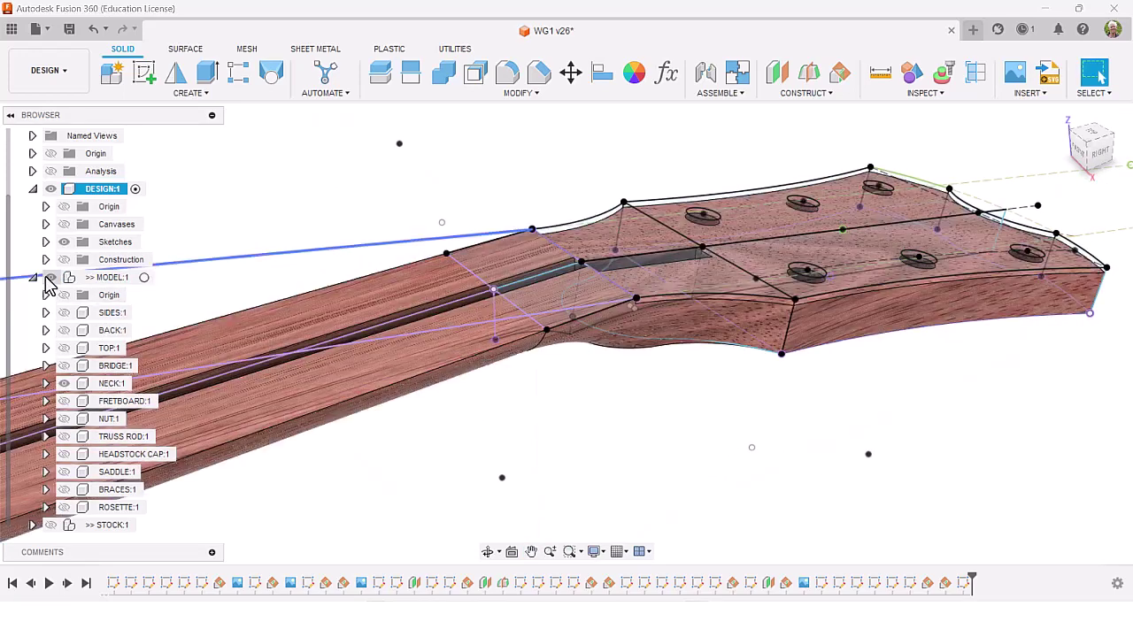
{"action": "left_click", "coordinate": [75, 404]}
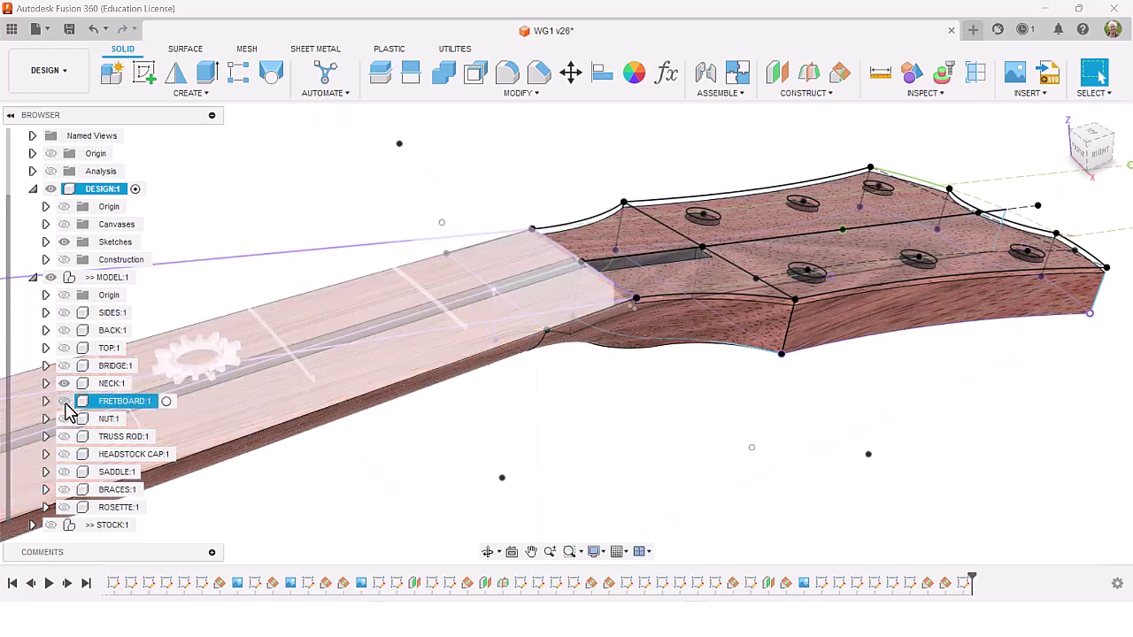
{"action": "left_click", "coordinate": [64, 403]}
{"action": "left_click", "coordinate": [230, 276]}
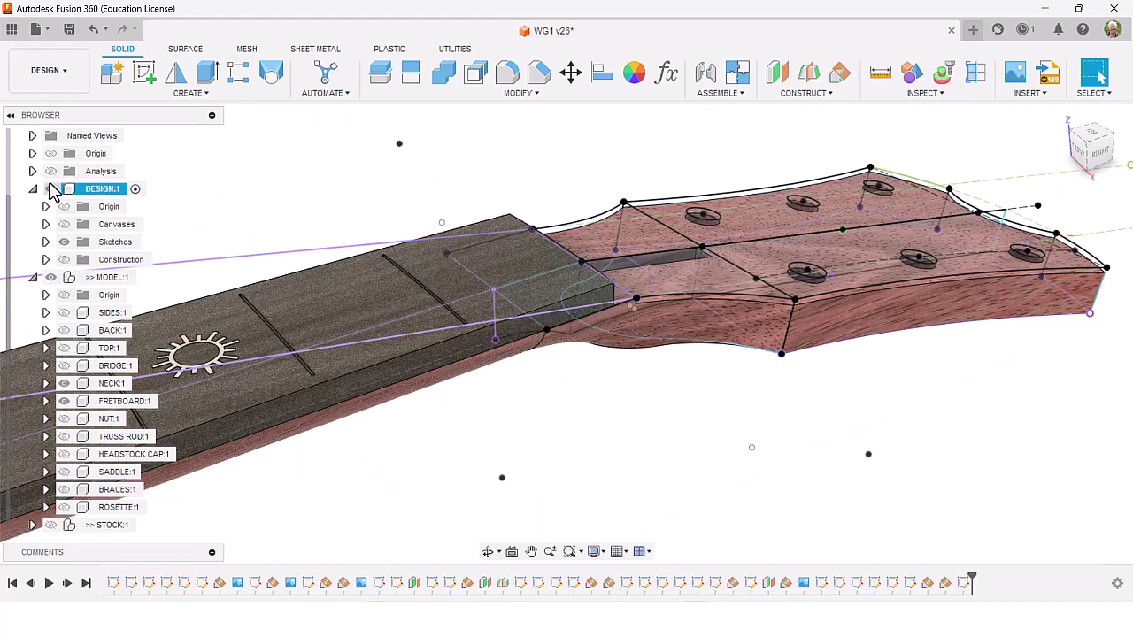
Hide the design sketches and zoom in on the fretboard, then the whole neck and headstock
{"action": "left_click", "coordinate": [63, 242]}
{"action": "scroll", "coordinate": [564, 387], "scroll_direction": "up", "scroll_amount": 5}
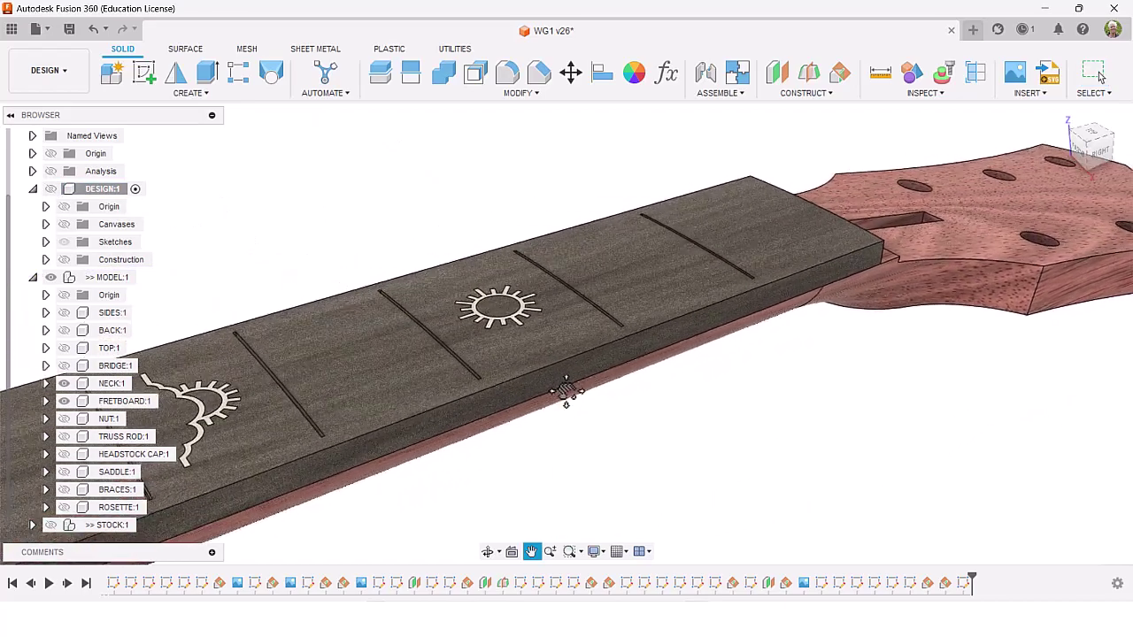
{"action": "middle_click_drag", "start_coordinate": [564, 387], "coordinate": [599, 386]}
{"action": "scroll", "coordinate": [505, 435], "scroll_direction": "down", "scroll_amount": 8}
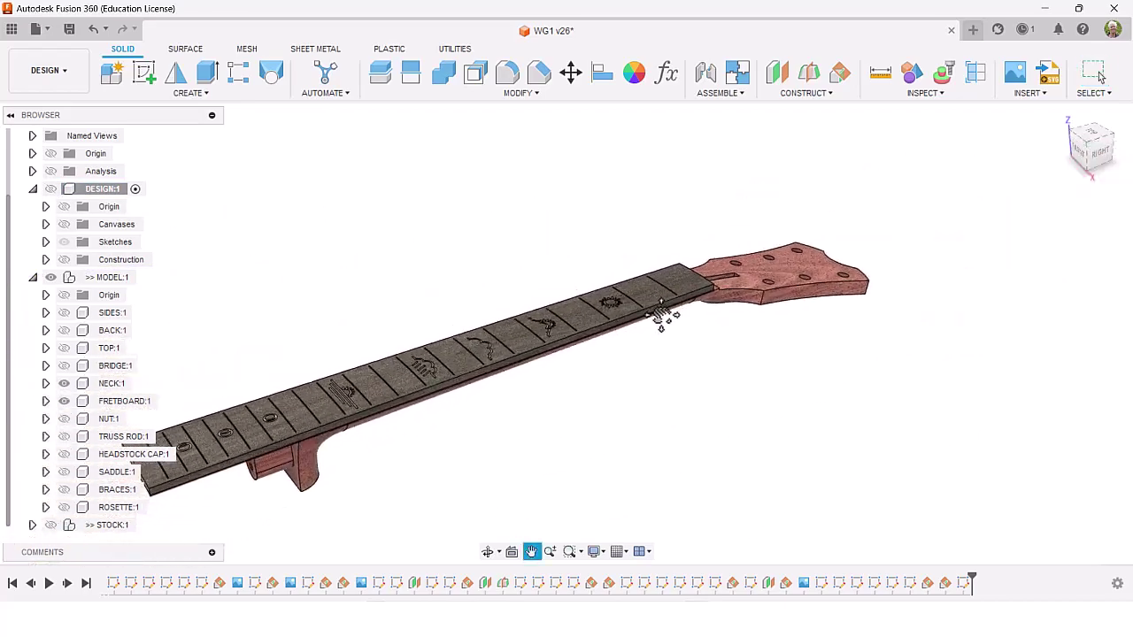
{"action": "middle_click_drag", "start_coordinate": [663, 316], "coordinate": [769, 282]}
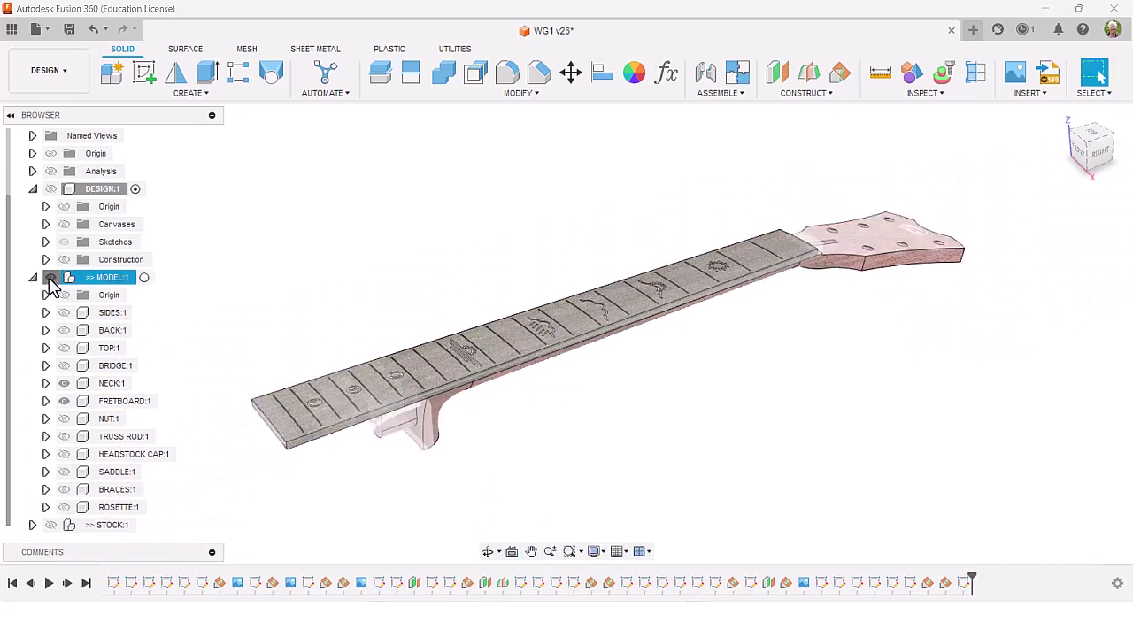
Hide MODEL:1, show DESIGN:1's sketches, and centre the guitar sketches in view
{"action": "left_click", "coordinate": [50, 278]}
{"action": "left_click", "coordinate": [50, 190]}
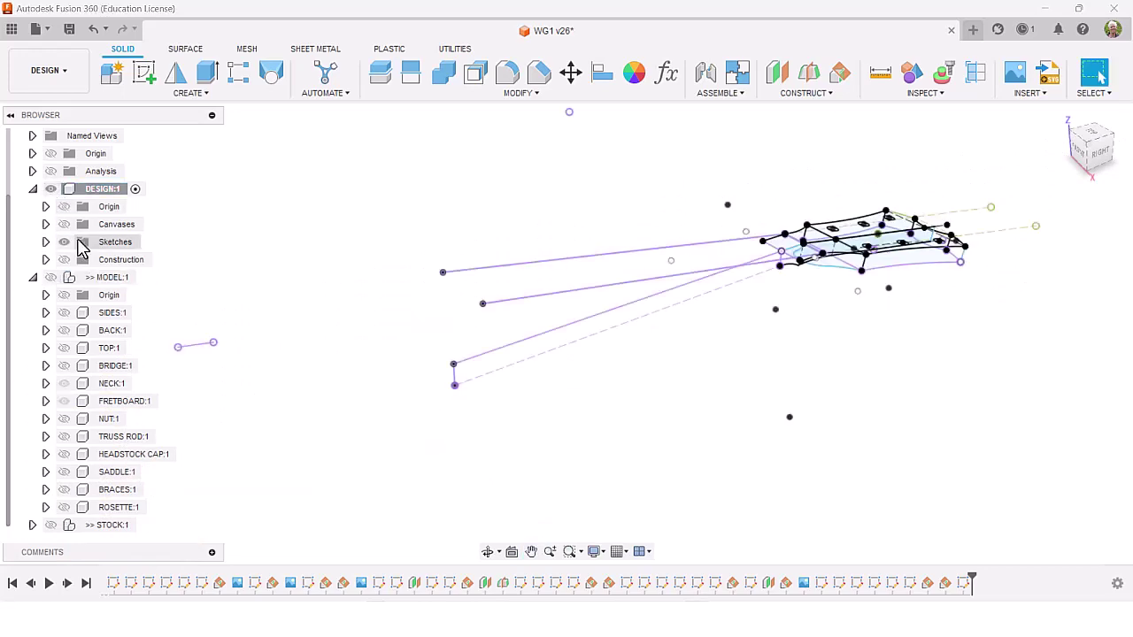
{"action": "mouse_move", "coordinate": [631, 440]}
{"action": "middle_mouse_down"}
{"action": "mouse_move", "coordinate": [470, 448]}
{"action": "mouse_move", "coordinate": [514, 399]}
{"action": "mouse_move", "coordinate": [521, 417]}
{"action": "mouse_move", "coordinate": [638, 462]}
{"action": "mouse_move", "coordinate": [647, 430]}
{"action": "middle_mouse_up"}
{"action": "scroll", "coordinate": [514, 399], "scroll_direction": "up", "scroll_amount": 3}
{"action": "scroll", "coordinate": [885, 309], "scroll_direction": "down", "scroll_amount": 3}
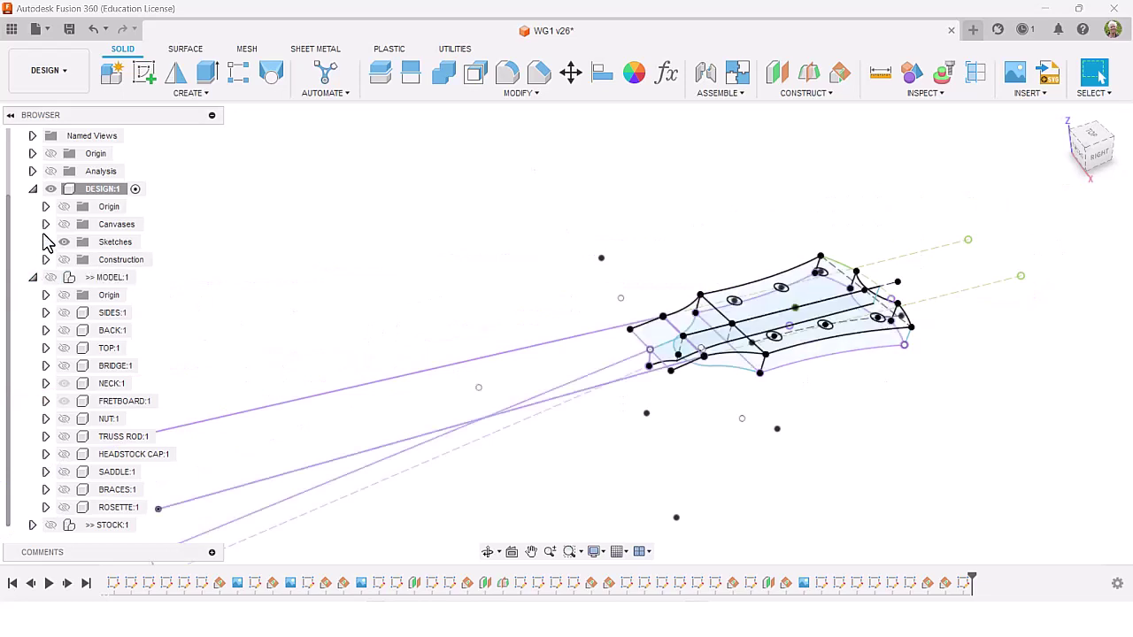
Hide DESIGN:1's sketches, collapse MODEL:1 and DESIGN:1, then show and expand STOCK:1
{"action": "left_click", "coordinate": [51, 191]}
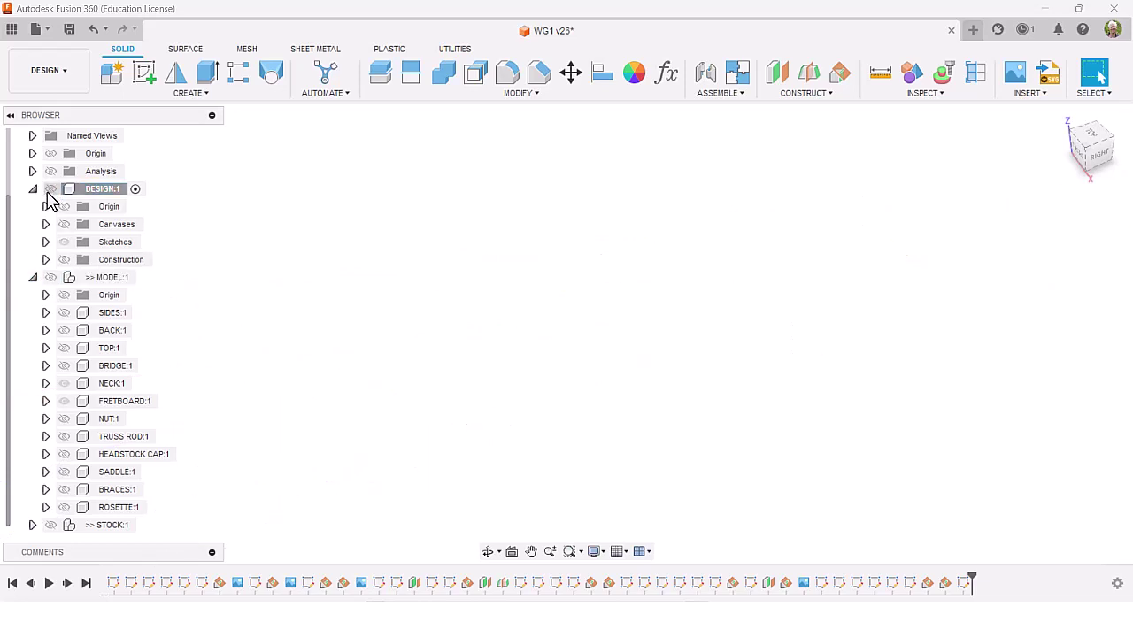
{"action": "left_click", "coordinate": [33, 277]}
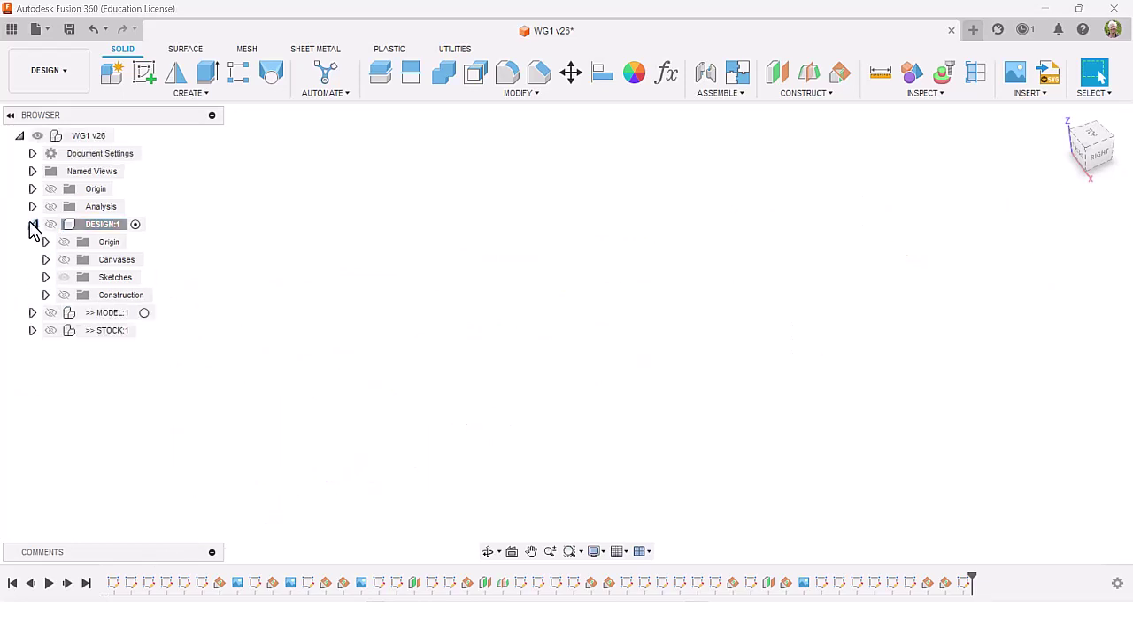
{"action": "left_click", "coordinate": [33, 225]}
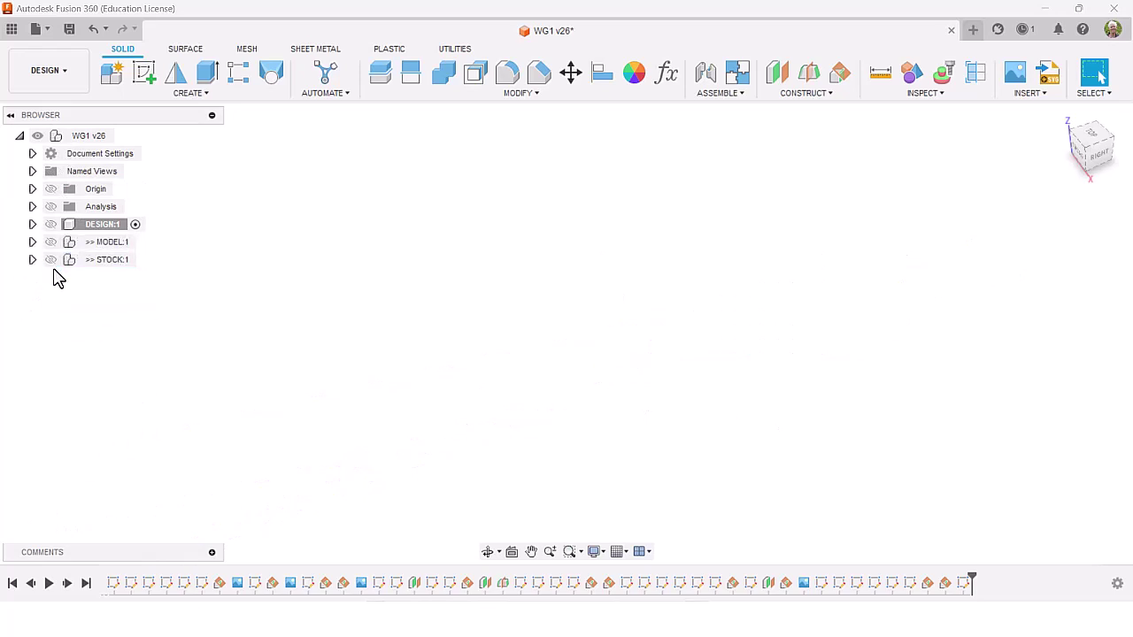
{"action": "left_click", "coordinate": [50, 260]}
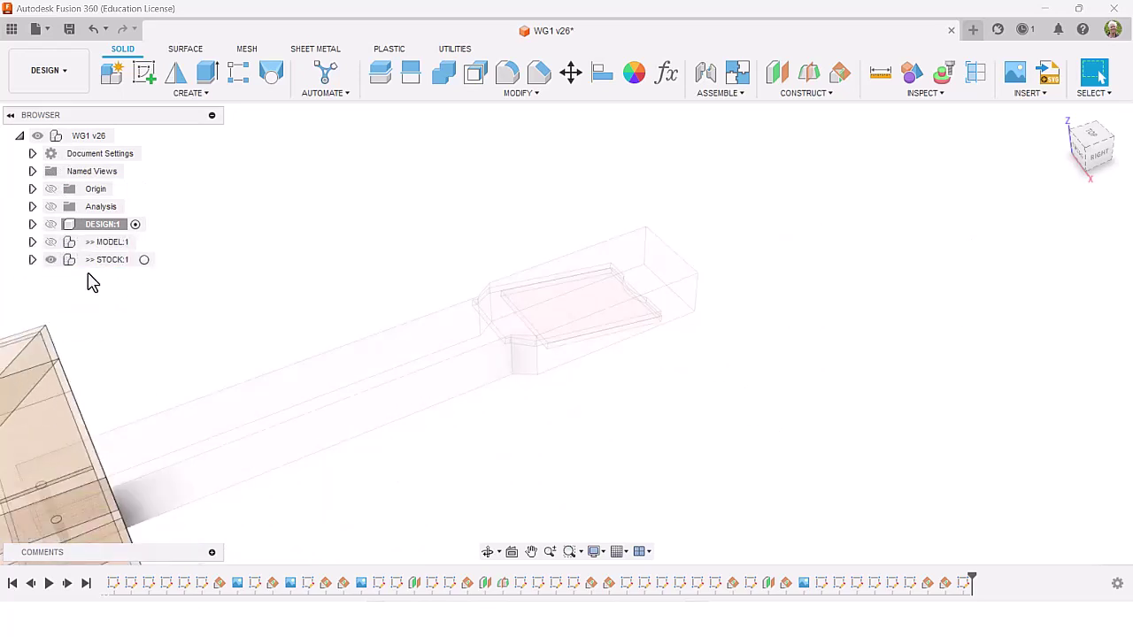
{"action": "left_click", "coordinate": [32, 260]}
{"action": "middle_click_drag", "start_coordinate": [265, 309], "coordinate": [491, 155], "text": "shift"}
{"action": "scroll", "coordinate": [538, 216], "scroll_direction": "down", "scroll_amount": 5}
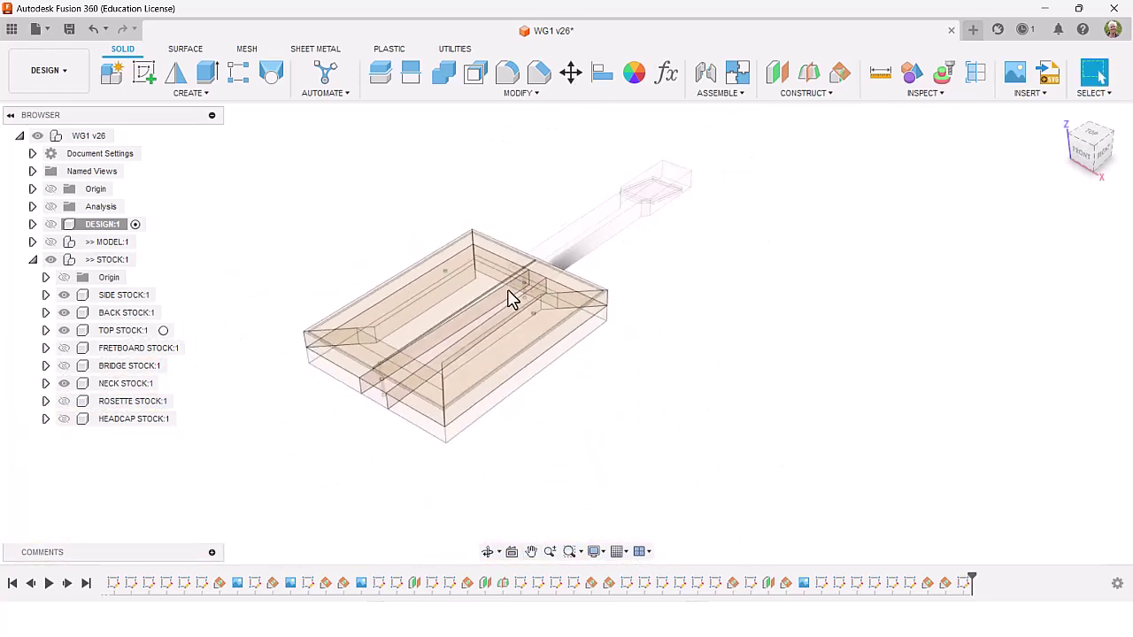
{"action": "middle_click_drag", "start_coordinate": [510, 299], "coordinate": [518, 311], "text": "shift"}
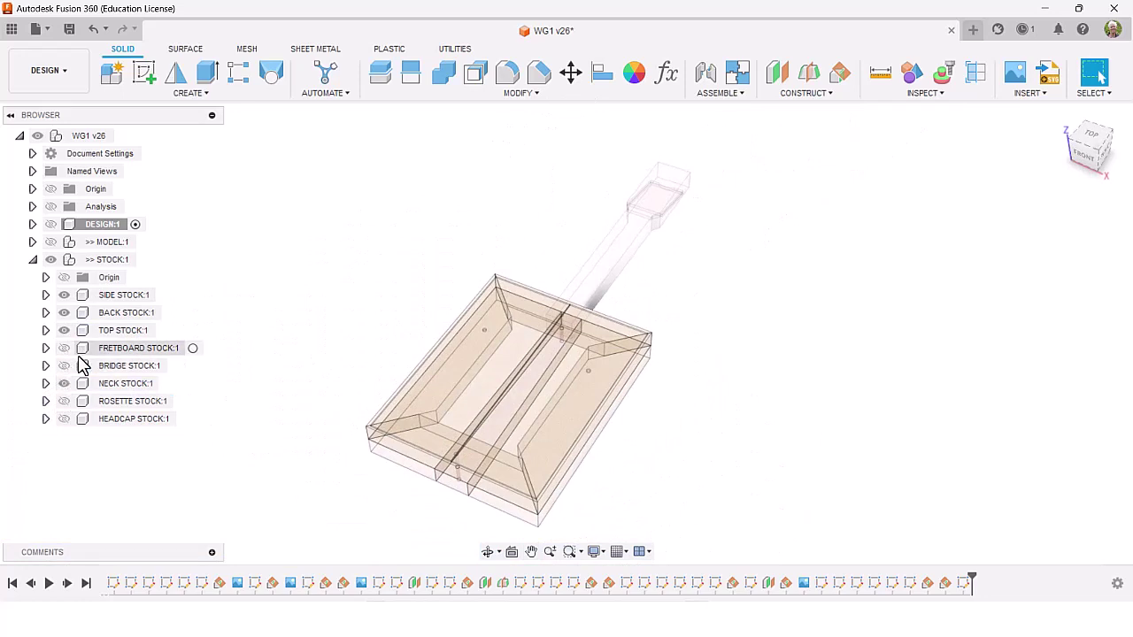
Hide TOP, BACK and SIDE STOCK so only the neck stock blank remains visible
{"action": "left_click", "coordinate": [64, 330]}
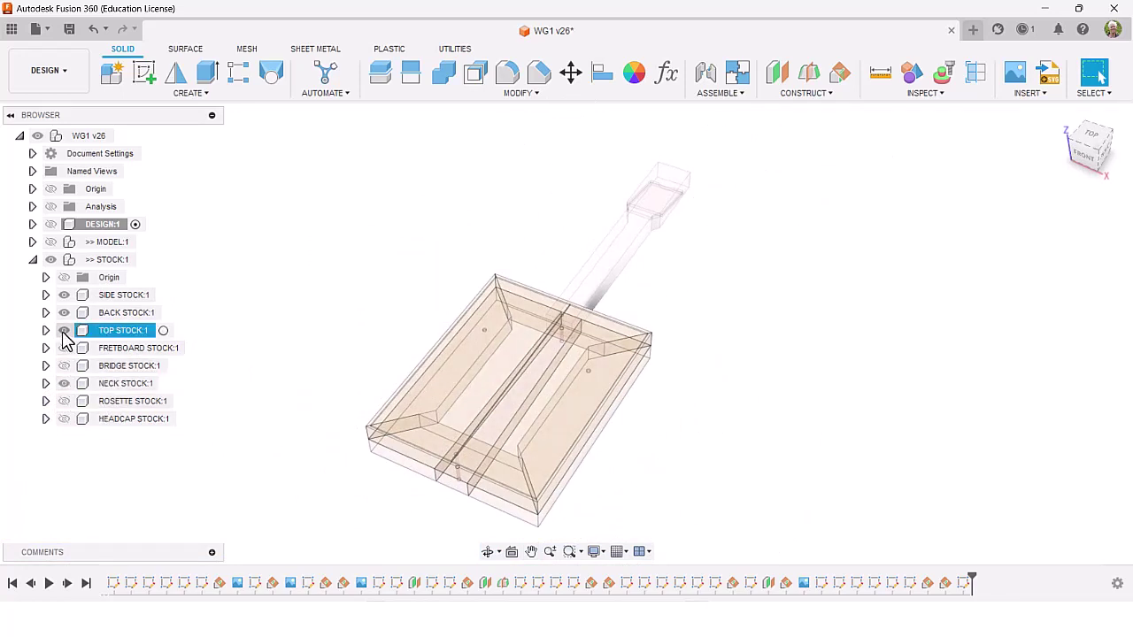
{"action": "left_click", "coordinate": [63, 313]}
{"action": "left_click", "coordinate": [63, 294]}
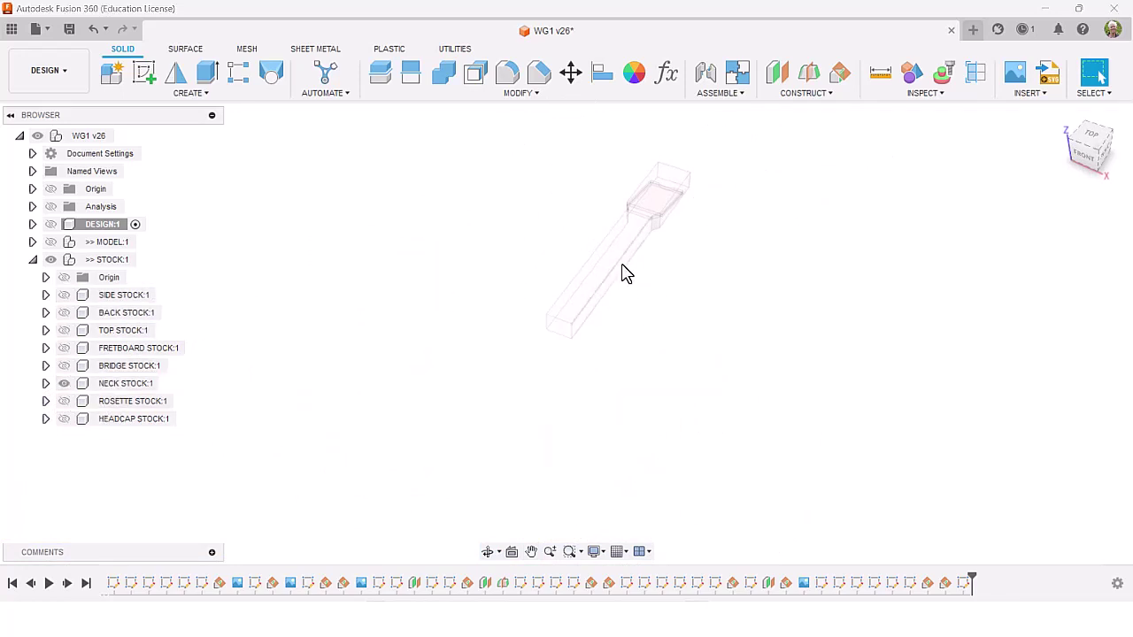
{"action": "scroll", "coordinate": [625, 272], "scroll_direction": "up", "scroll_amount": 3}
{"action": "middle_click_drag", "start_coordinate": [643, 265], "coordinate": [695, 444], "text": "shift"}
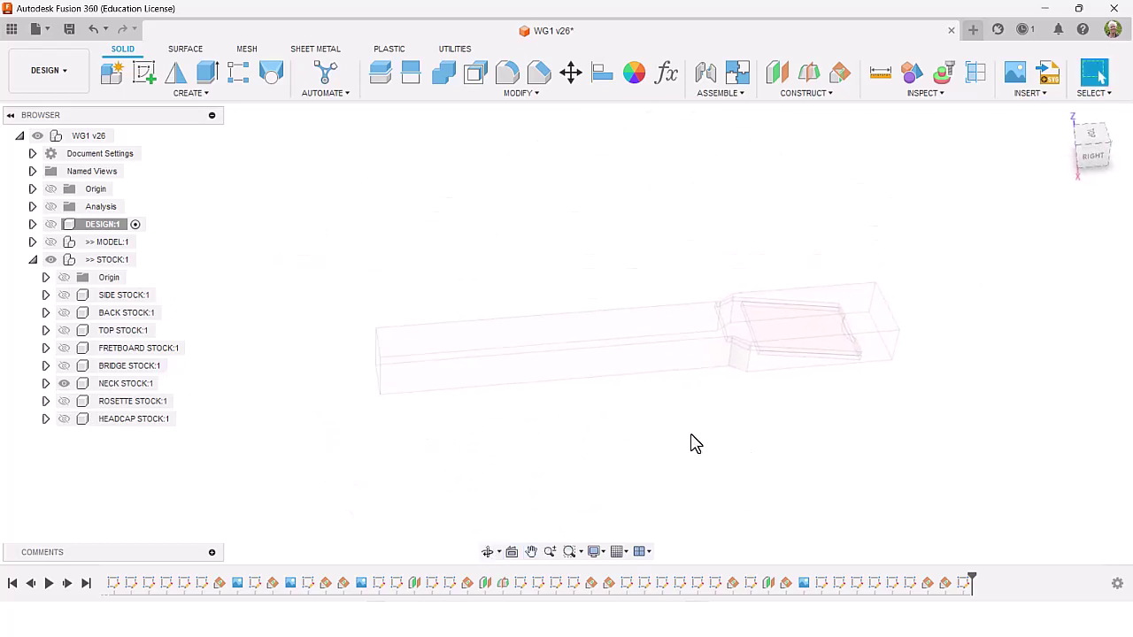
{"action": "scroll", "coordinate": [695, 444], "scroll_direction": "up", "scroll_amount": 3}
{"action": "mouse_move", "coordinate": [652, 386]}
{"action": "middle_mouse_down", "text": "shift"}
{"action": "mouse_move", "coordinate": [670, 392]}
{"action": "mouse_move", "coordinate": [664, 373]}
{"action": "middle_mouse_up", "text": "shift"}
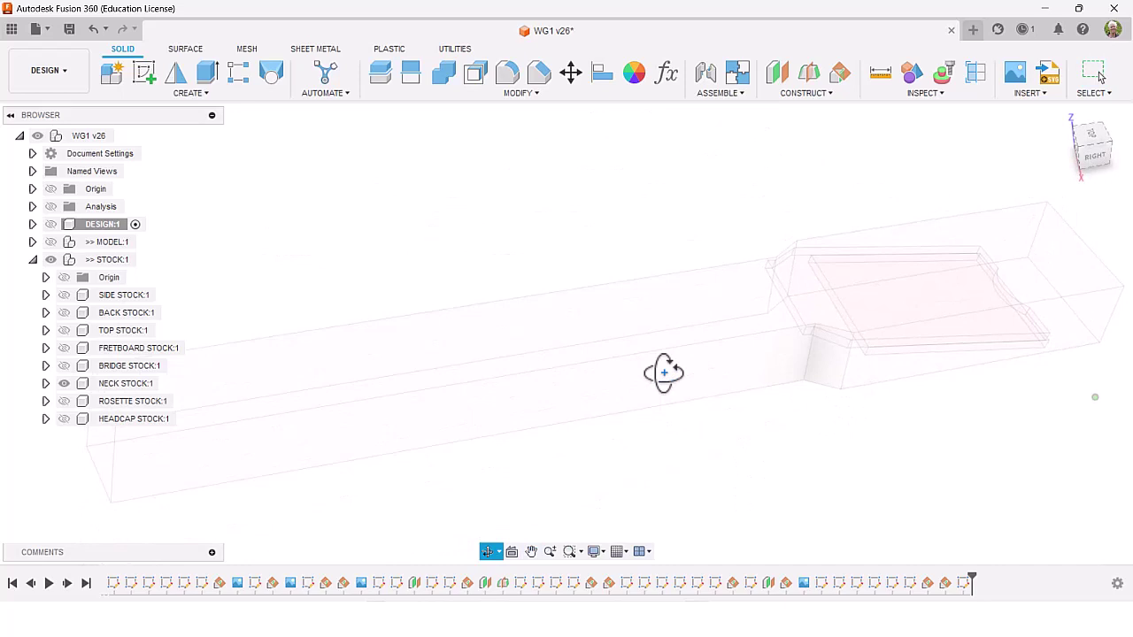
Show and expand MODEL:1, then hide FRETBOARD:1 to reveal the neck body
{"action": "left_click", "coordinate": [51, 242]}
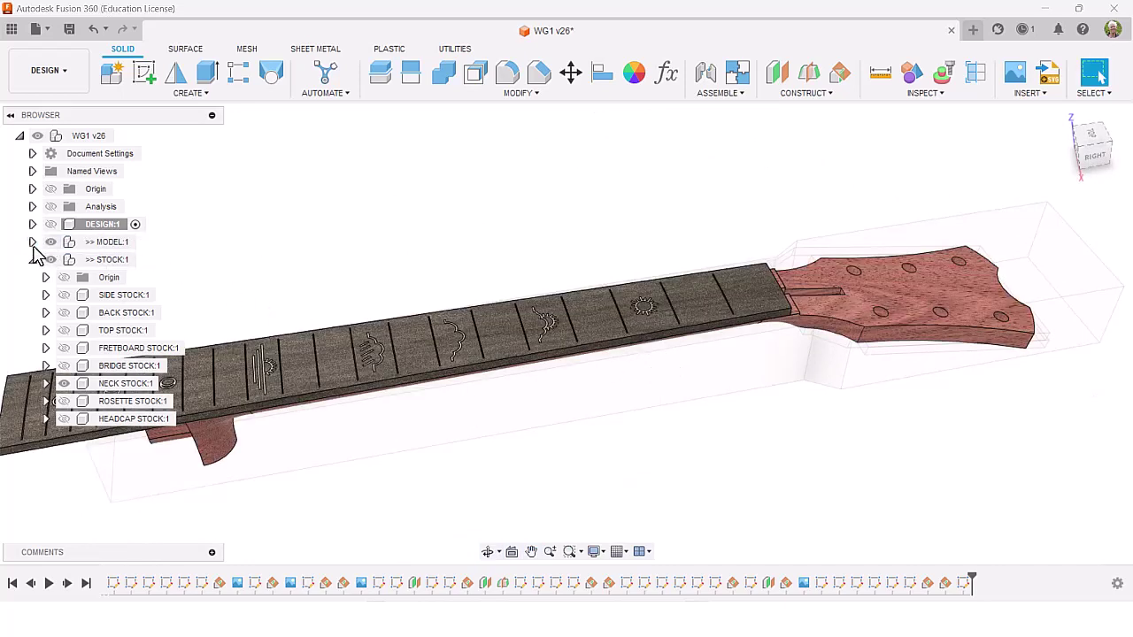
{"action": "left_click", "coordinate": [32, 241]}
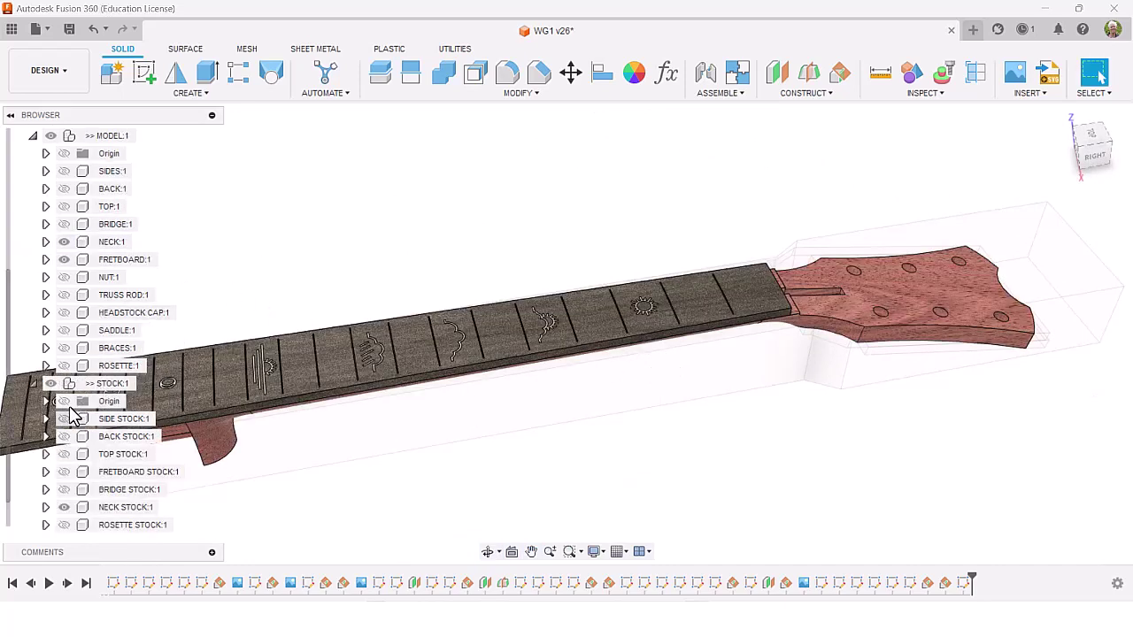
{"action": "left_click", "coordinate": [63, 259]}
{"action": "middle_click_drag", "start_coordinate": [482, 271], "coordinate": [751, 293], "text": "shift"}
{"action": "scroll", "coordinate": [734, 348], "scroll_direction": "up", "scroll_amount": 3}
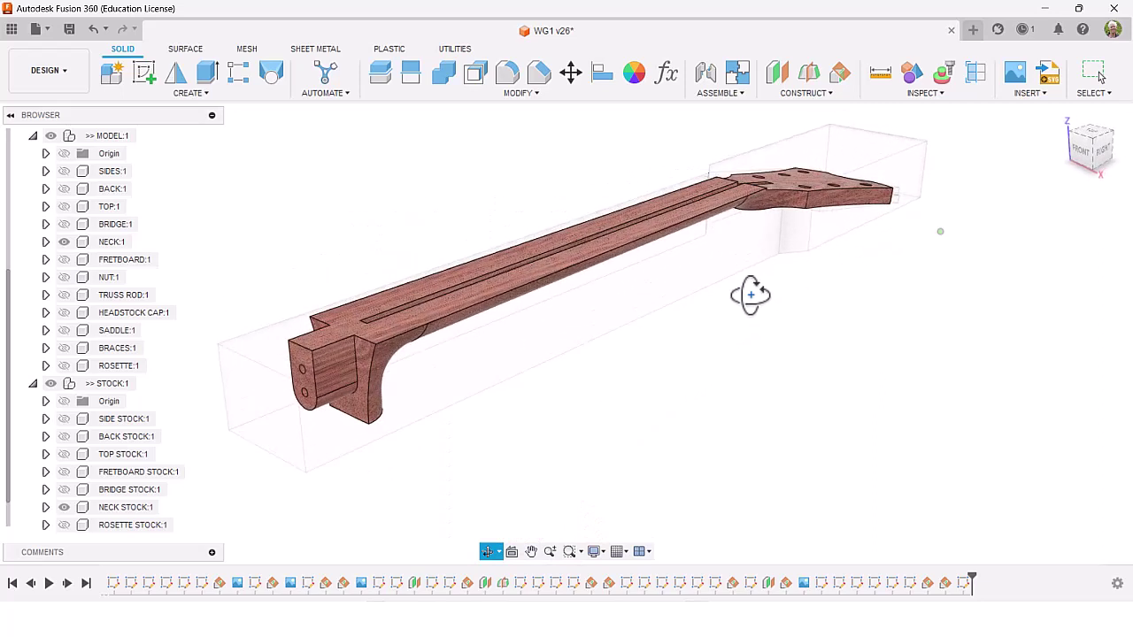
View the neck from the FRONT ViewCube face, then orbit to an angled view
{"action": "left_click", "coordinate": [1079, 159]}
{"action": "middle_click_drag", "start_coordinate": [688, 218], "coordinate": [688, 379]}
{"action": "scroll", "coordinate": [740, 373], "scroll_direction": "up", "scroll_amount": 3}
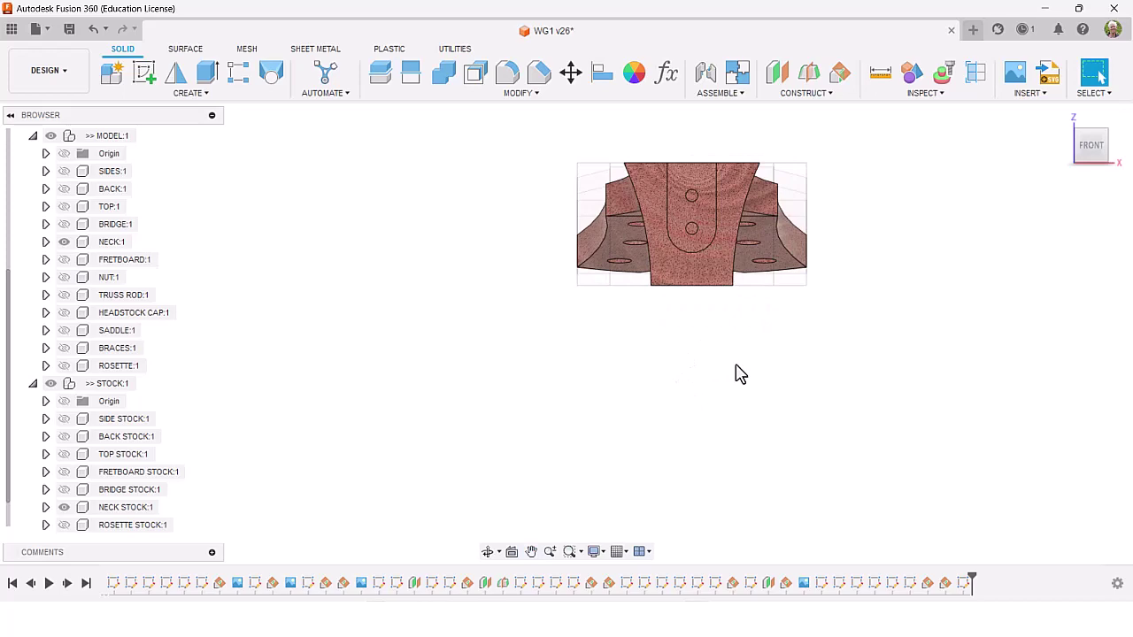
{"action": "scroll", "coordinate": [741, 372], "scroll_direction": "up", "scroll_amount": 2}
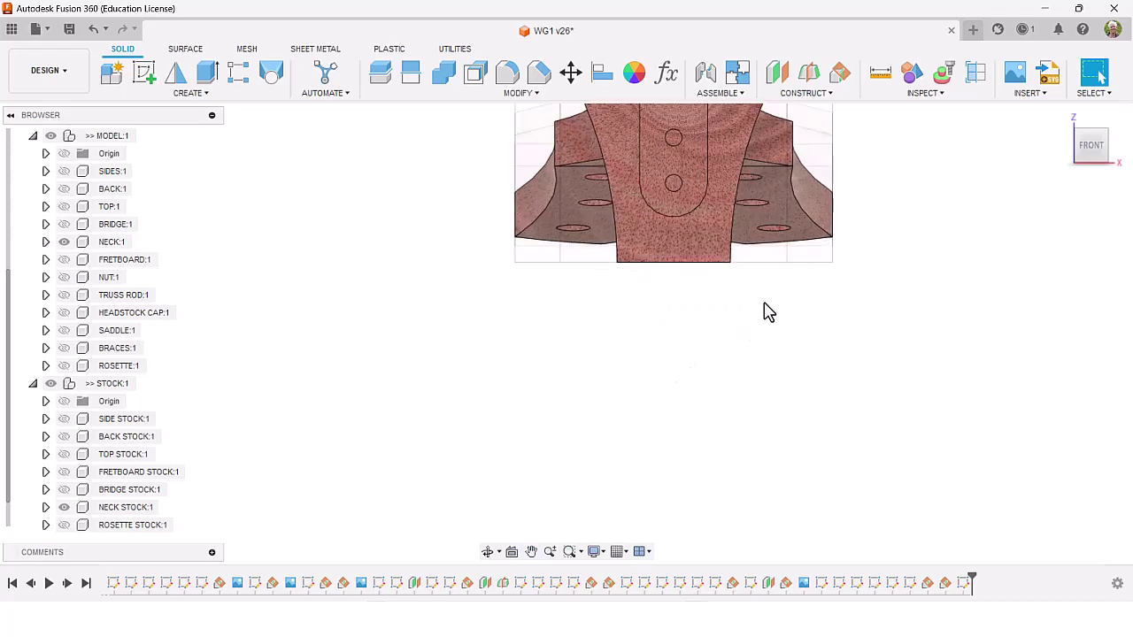
{"action": "middle_click_drag", "start_coordinate": [764, 311], "coordinate": [734, 321], "text": "shift"}
{"action": "scroll", "coordinate": [757, 327], "scroll_direction": "down", "scroll_amount": 3}
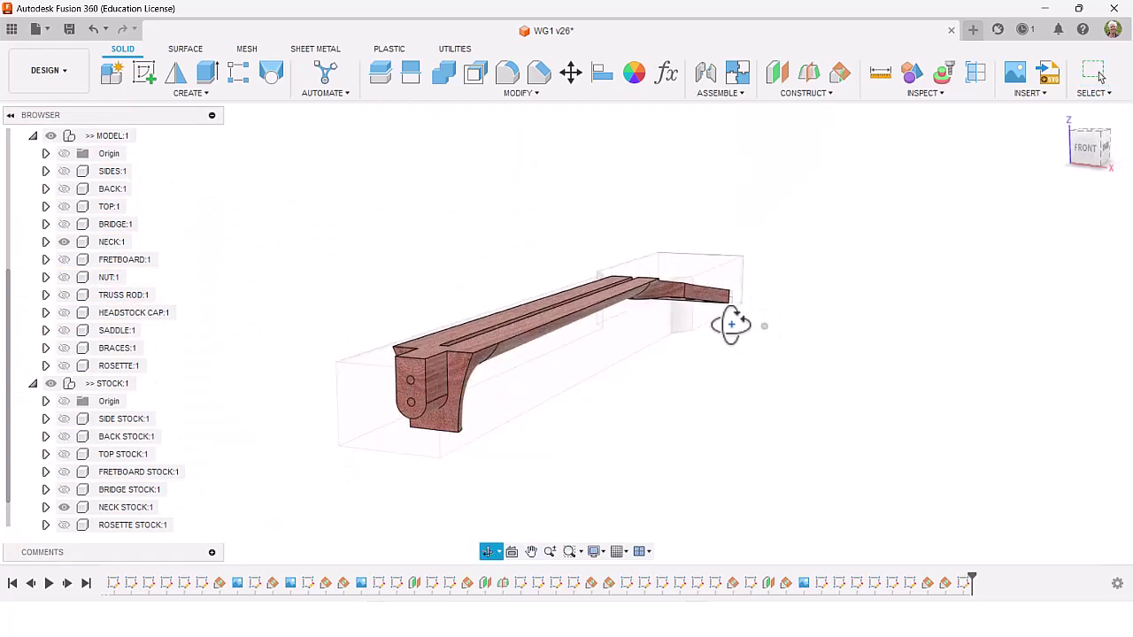
Set STOCK:1 to 100% opacity through Opacity Control, then deselect it
{"action": "right_click", "coordinate": [115, 386]}
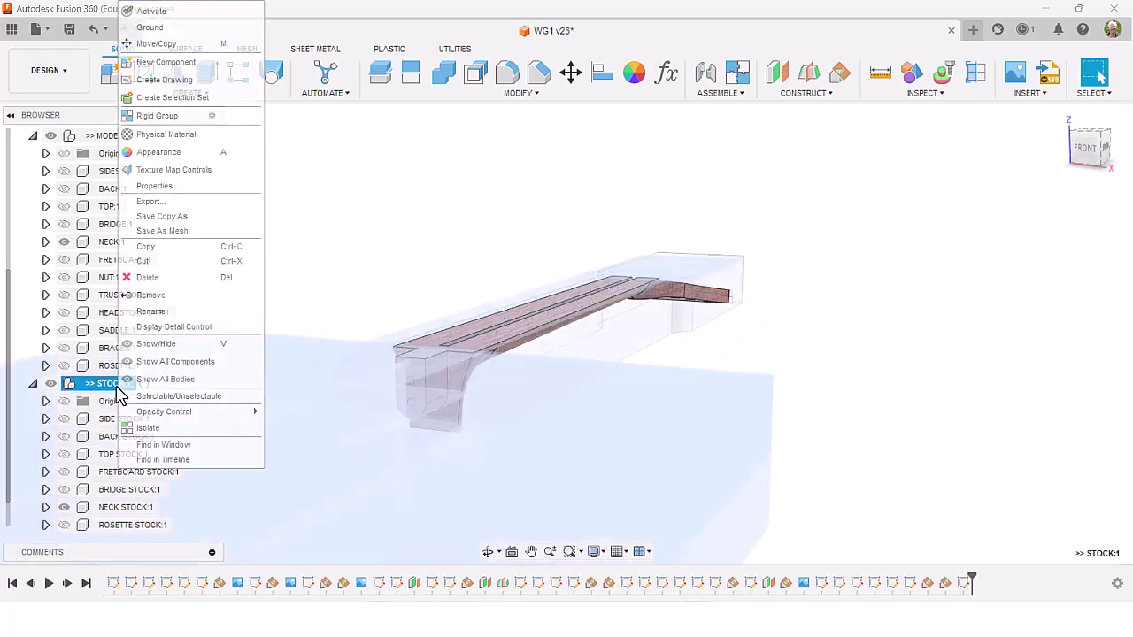
{"action": "mouse_move", "coordinate": [164, 413]}
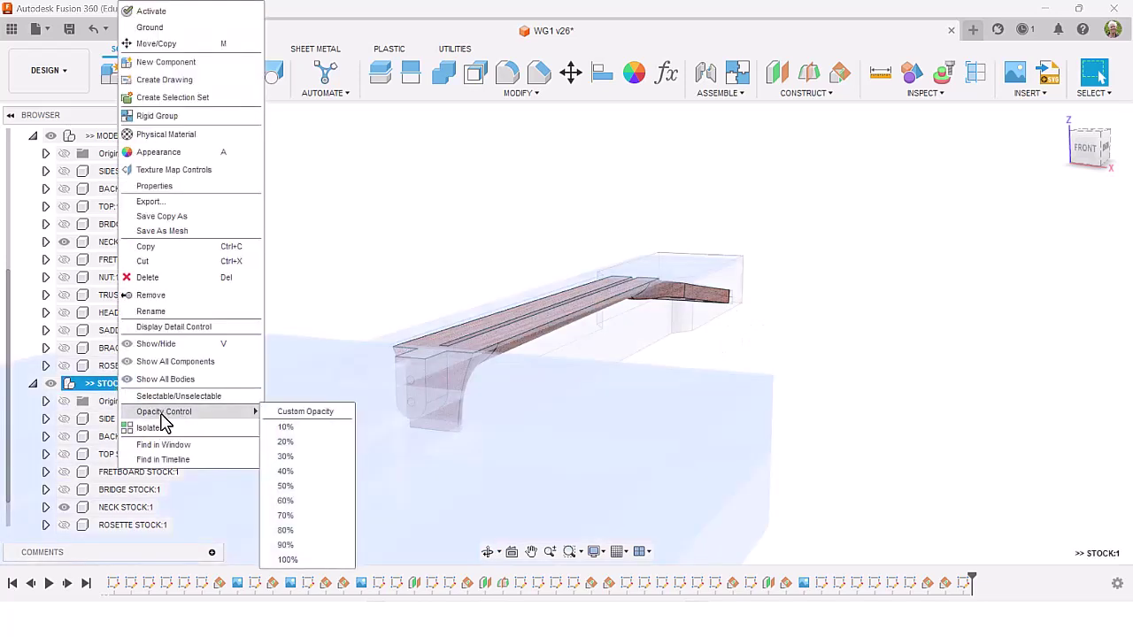
{"action": "left_click", "coordinate": [289, 563]}
{"action": "left_click", "coordinate": [990, 340]}
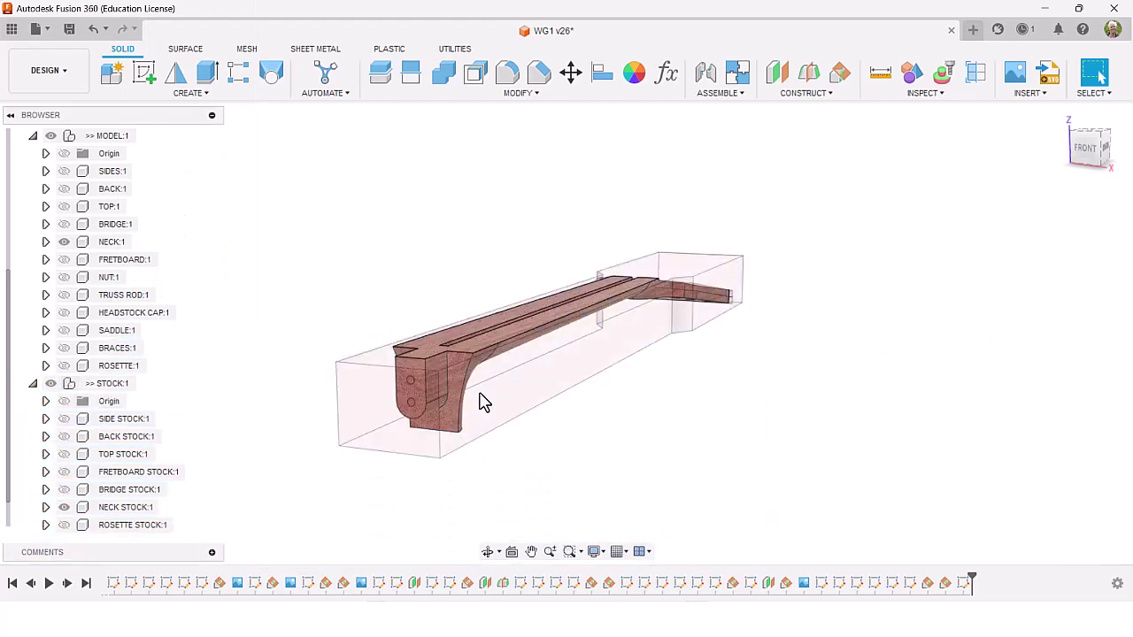
{"action": "middle_click_drag", "start_coordinate": [632, 401], "coordinate": [343, 394], "text": "shift"}
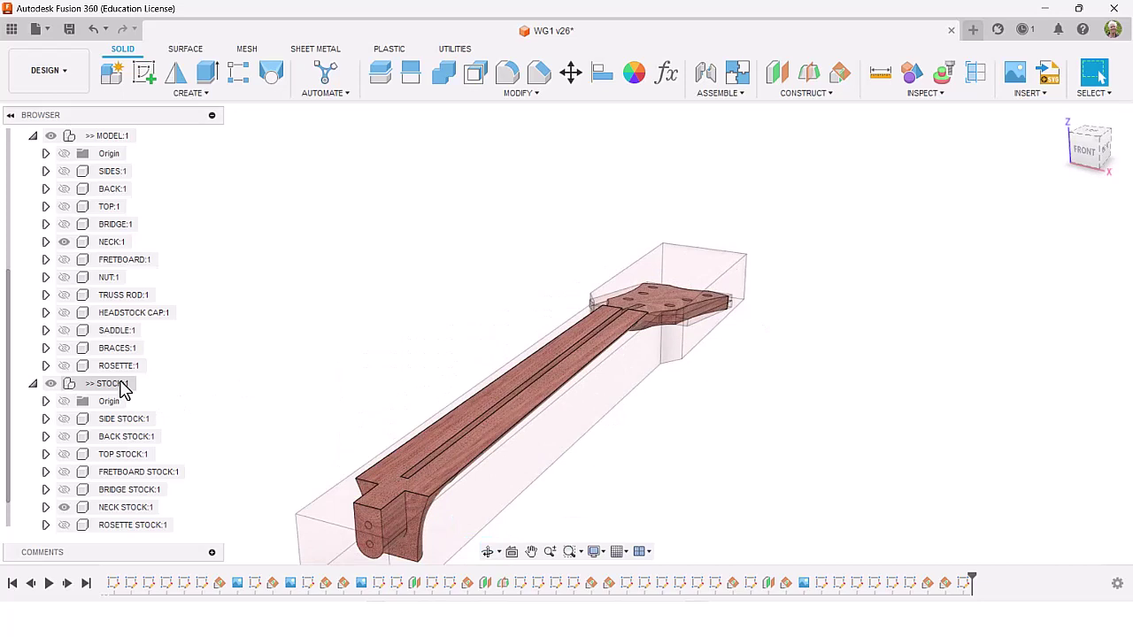
Hide and collapse MODEL:1, then expand and select SIDE STOCK:1 to show its bodies and sketches
{"action": "middle_click_drag", "start_coordinate": [124, 390], "coordinate": [265, 373], "text": "shift"}
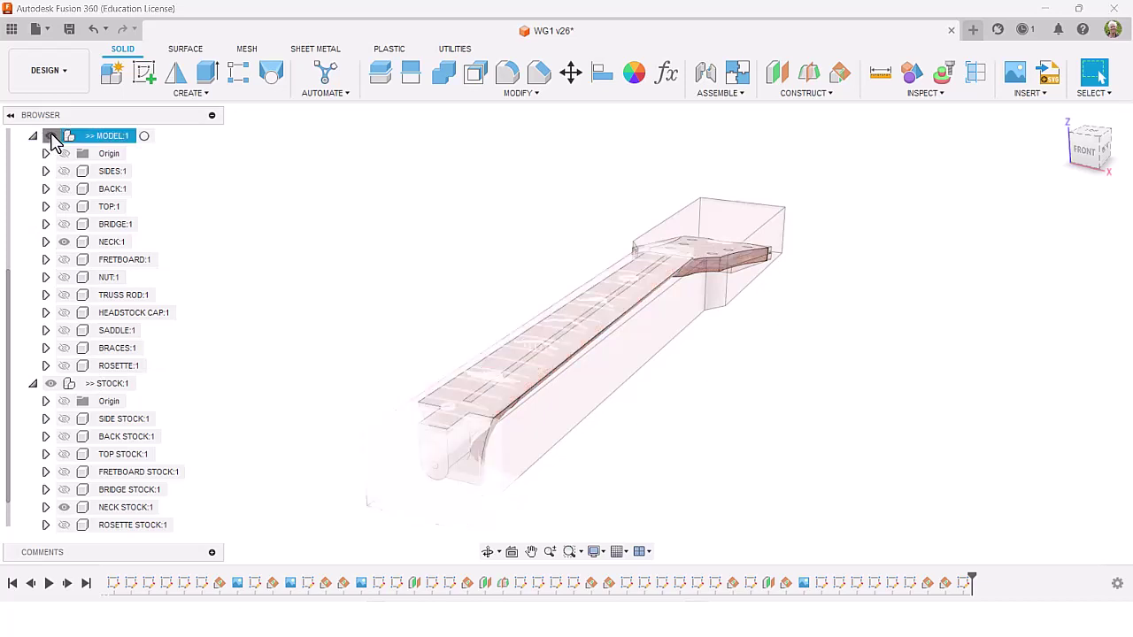
{"action": "left_click", "coordinate": [50, 136]}
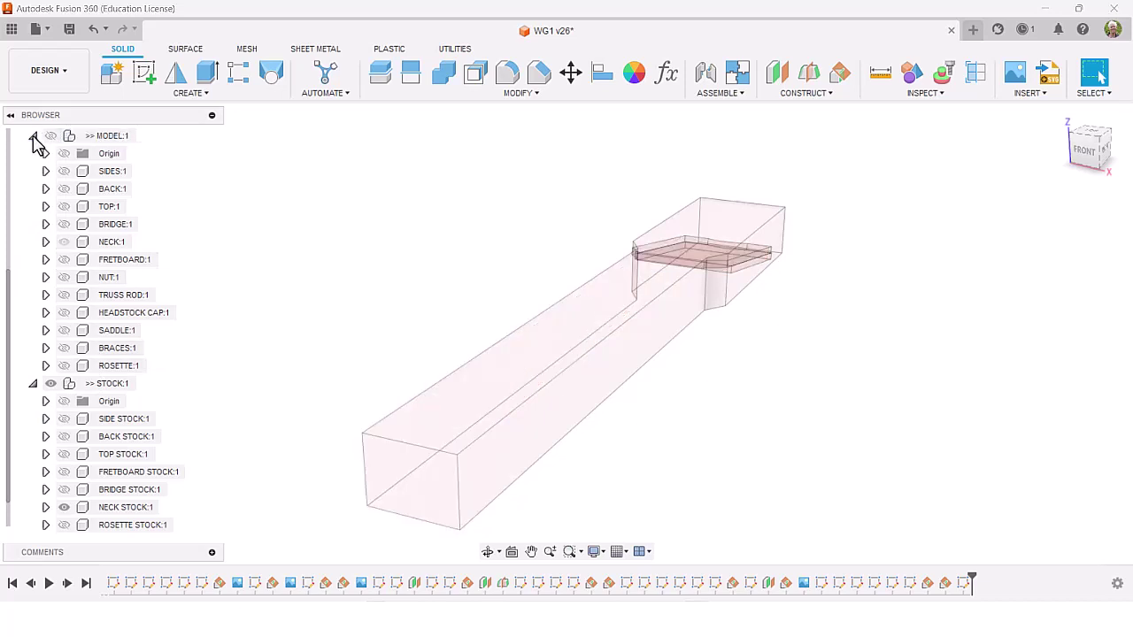
{"action": "left_click", "coordinate": [33, 138]}
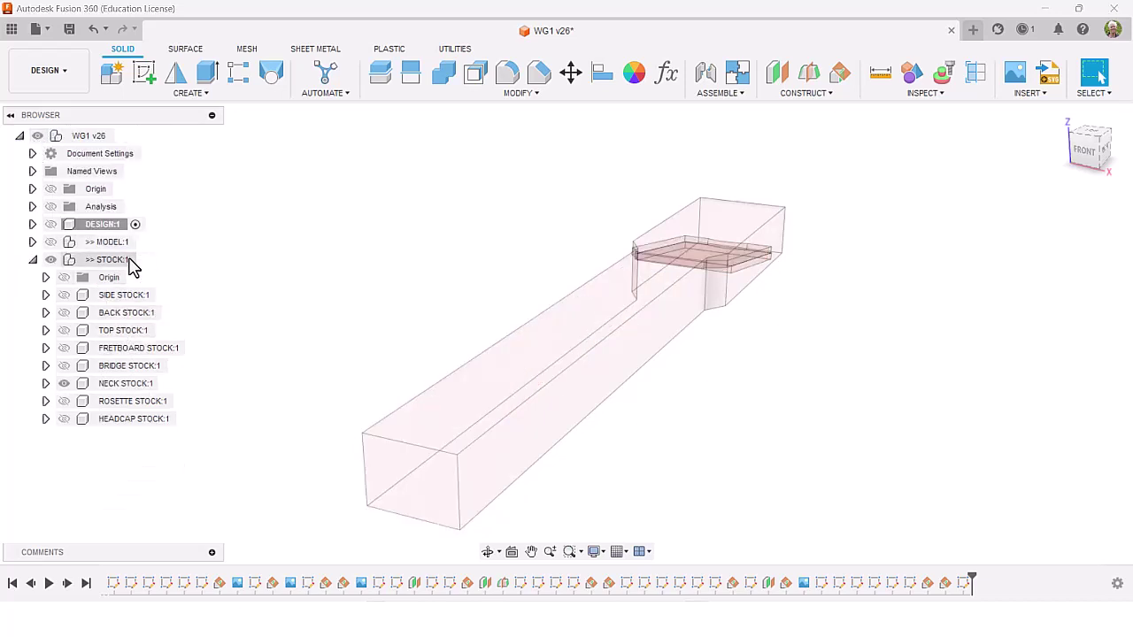
{"action": "left_click", "coordinate": [46, 296]}
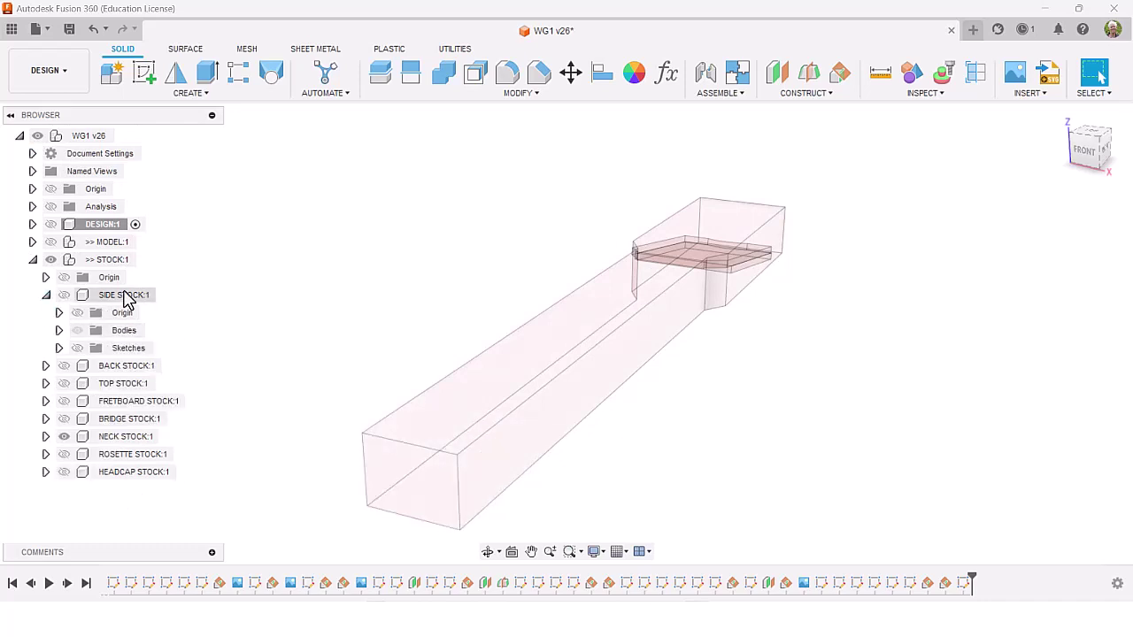
{"action": "left_click", "coordinate": [137, 299]}
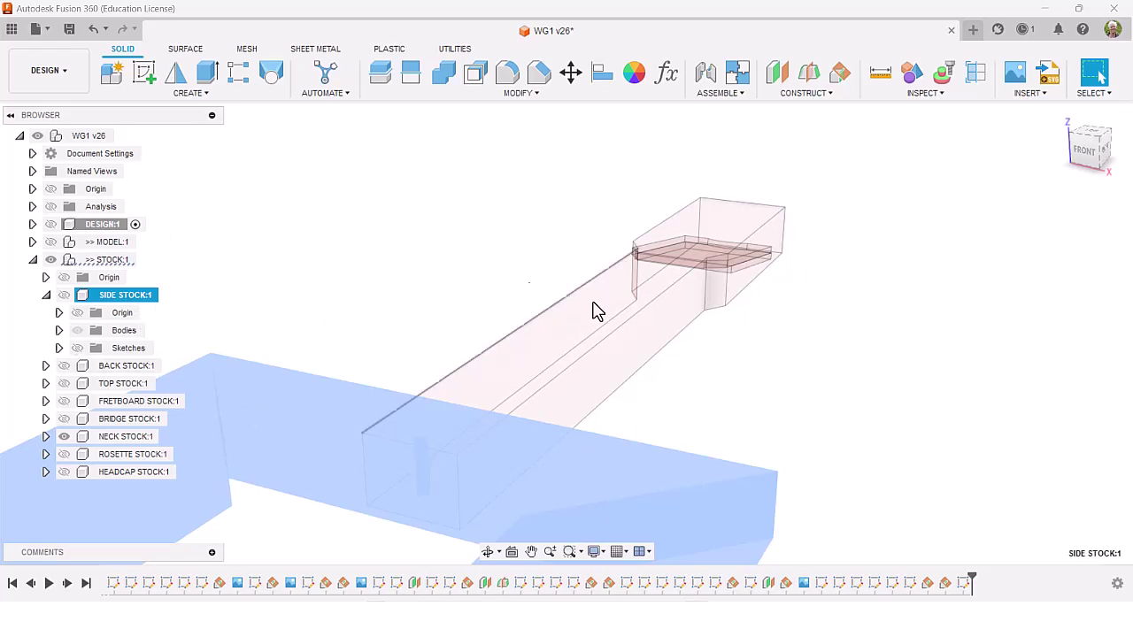
Clear the SIDE STOCK selection and expand BACK STOCK:1 to list its Origin, Bodies and Sketches
{"action": "middle_click_drag", "start_coordinate": [752, 324], "coordinate": [888, 376], "text": "shift"}
{"action": "left_click", "coordinate": [867, 379]}
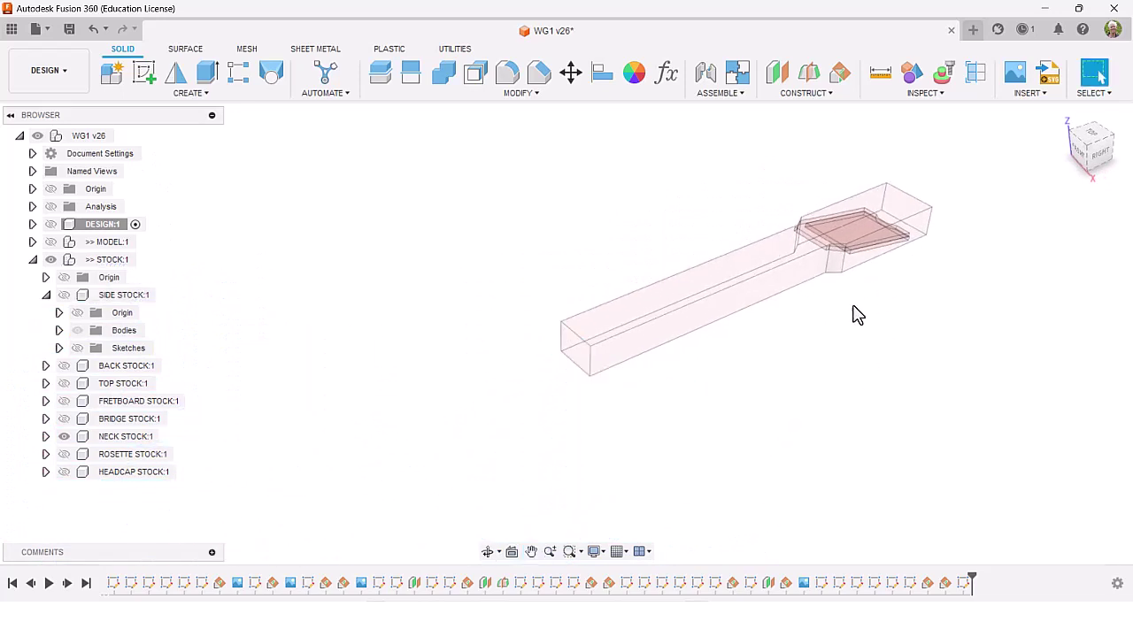
{"action": "scroll", "coordinate": [858, 290], "scroll_direction": "up", "scroll_amount": 5}
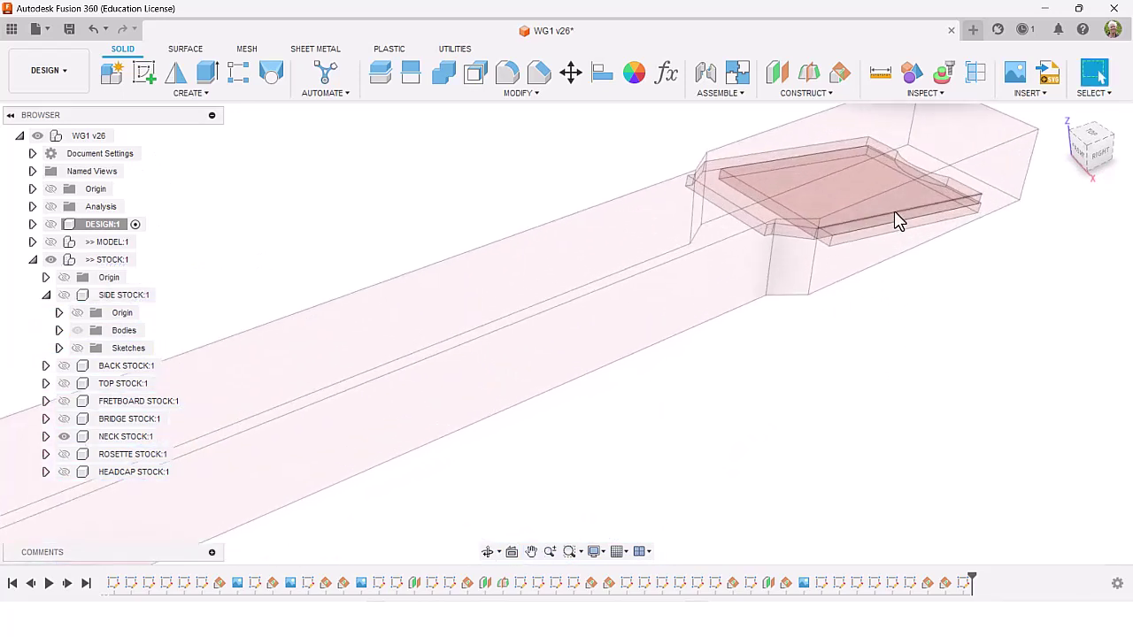
{"action": "scroll", "coordinate": [879, 248], "scroll_direction": "down", "scroll_amount": 3}
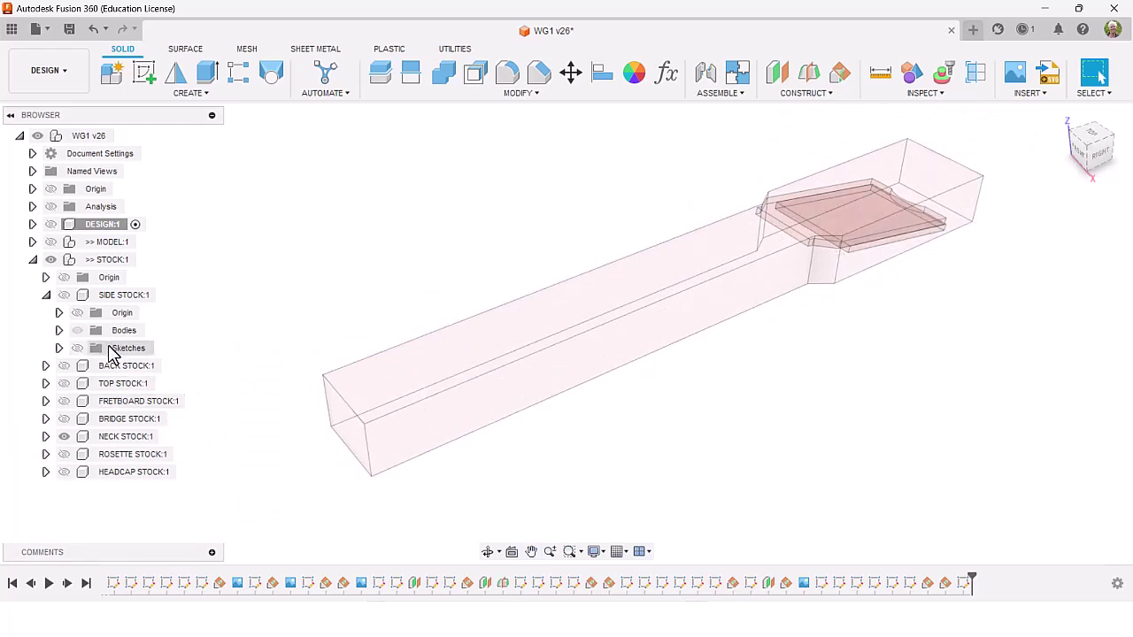
{"action": "left_click", "coordinate": [46, 367]}
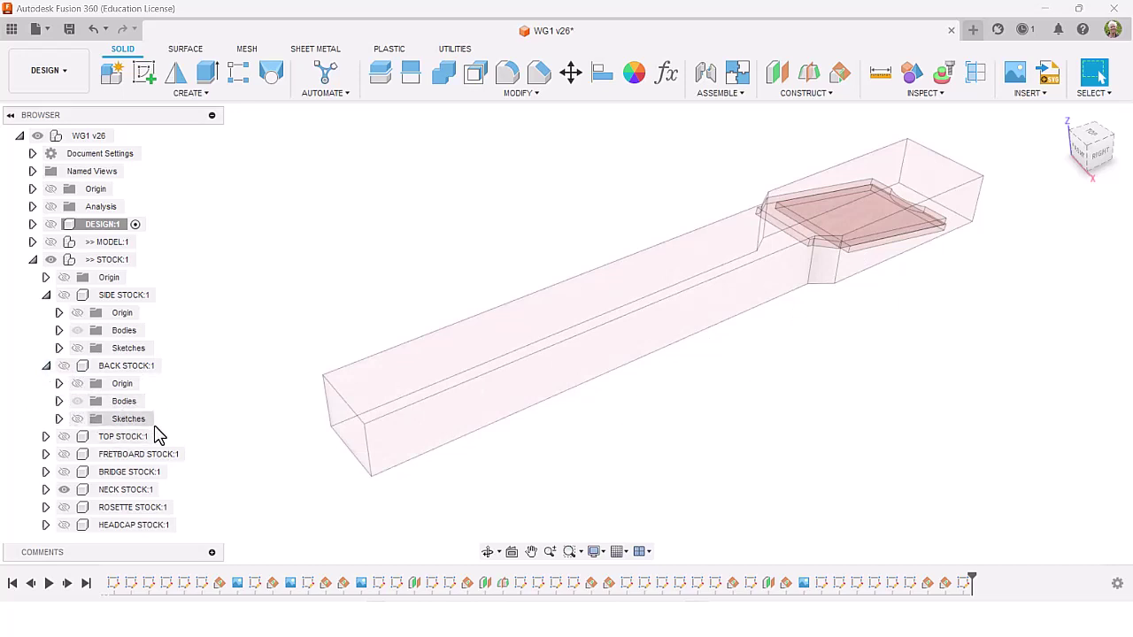
{"action": "left_click", "coordinate": [67, 369]}
{"action": "key", "text": "Escape"}
Show the TOP STOCK:1 board
{"action": "left_click", "coordinate": [63, 437]}
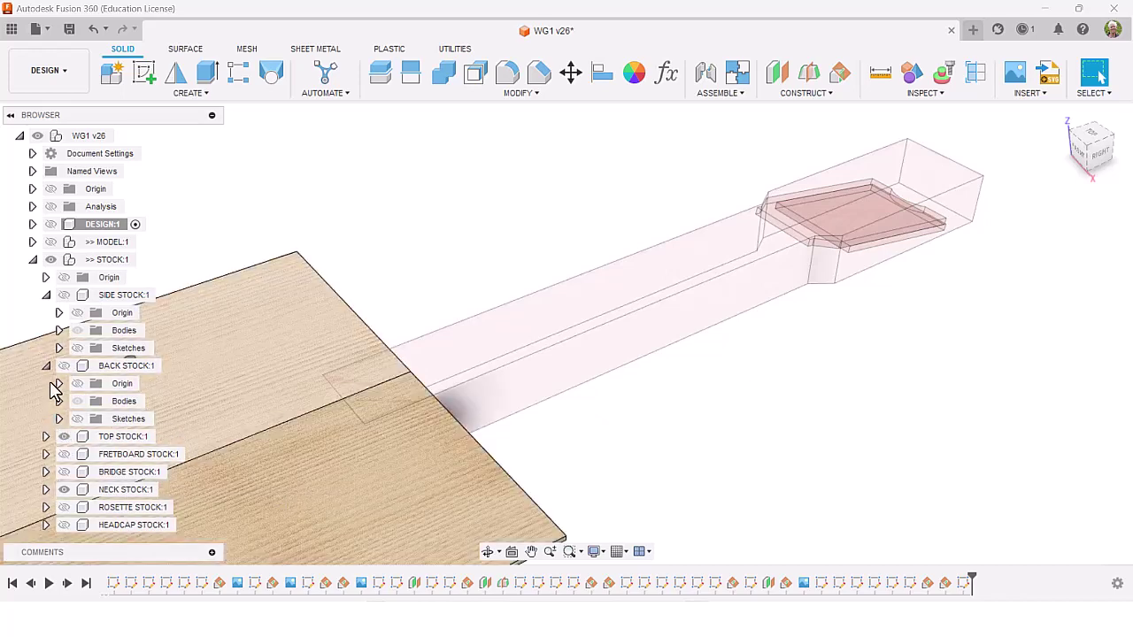
{"action": "scroll", "coordinate": [458, 313], "scroll_direction": "down", "scroll_amount": 5}
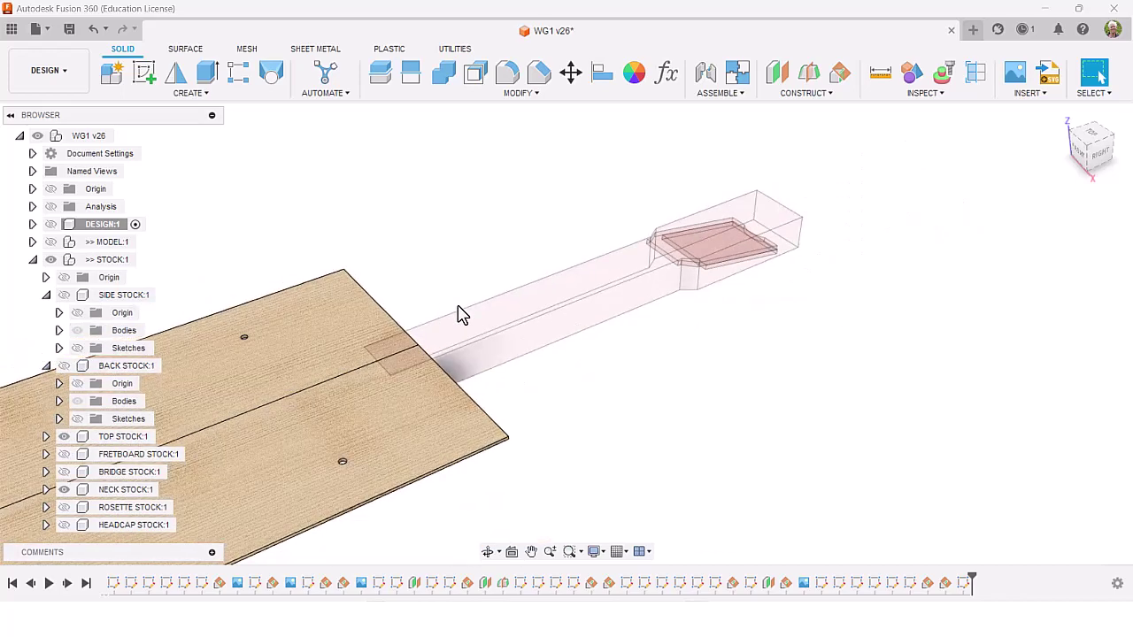
{"action": "middle_click_drag", "start_coordinate": [572, 354], "coordinate": [649, 323]}
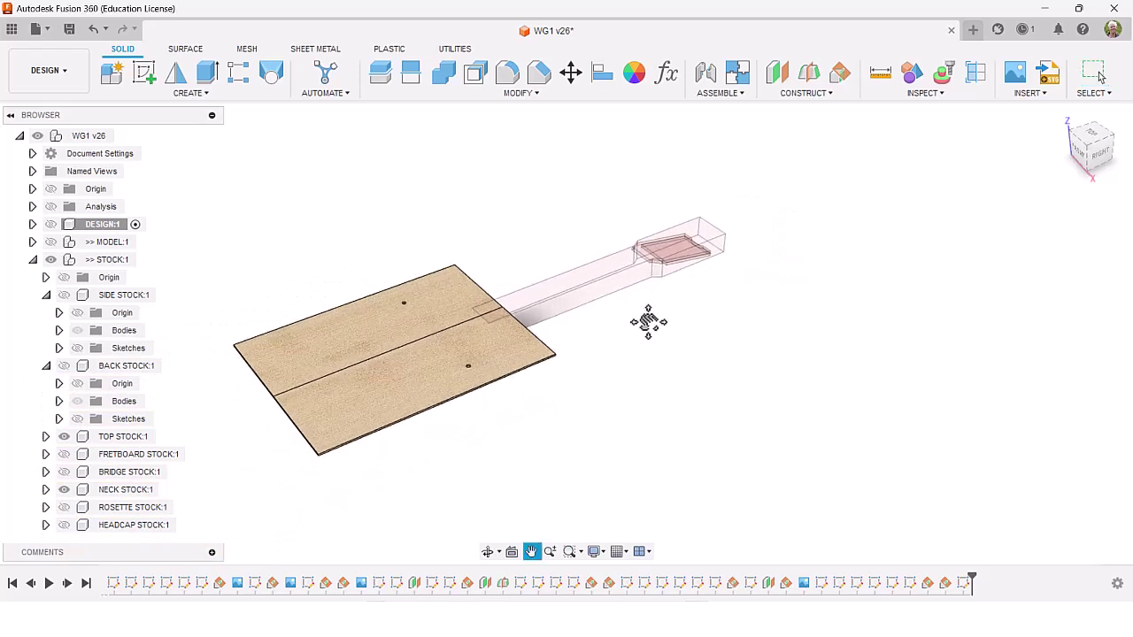
Hide NECK STOCK:1, face the board front-on, and collapse STOCK:1
{"action": "left_click", "coordinate": [61, 491]}
{"action": "left_click", "coordinate": [62, 490]}
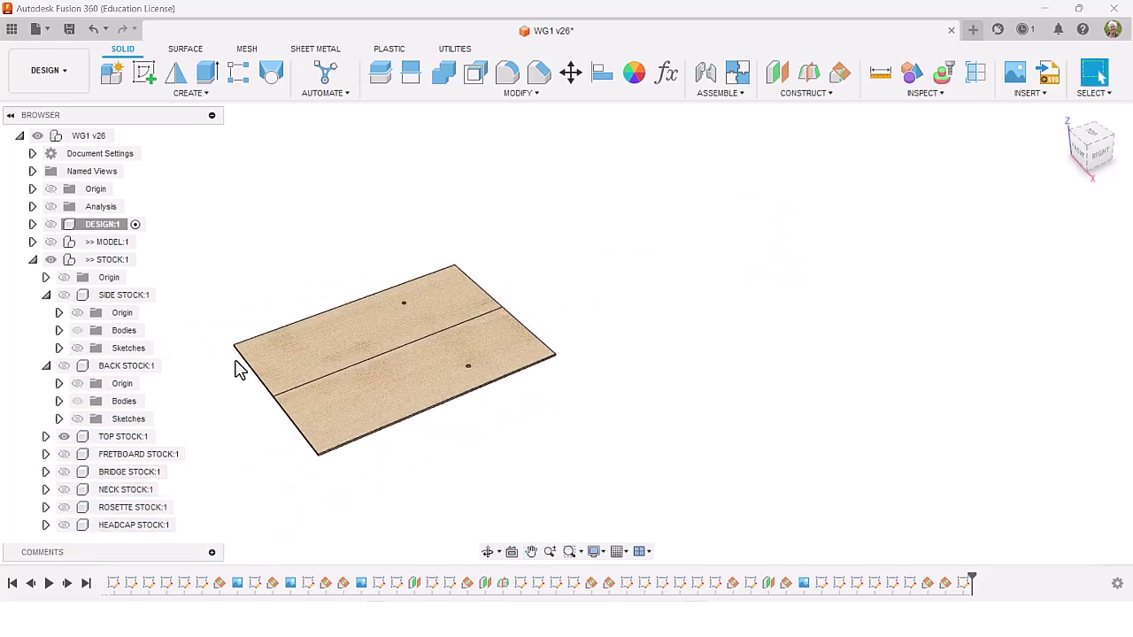
{"action": "middle_click_drag", "start_coordinate": [527, 411], "coordinate": [572, 379], "text": "shift"}
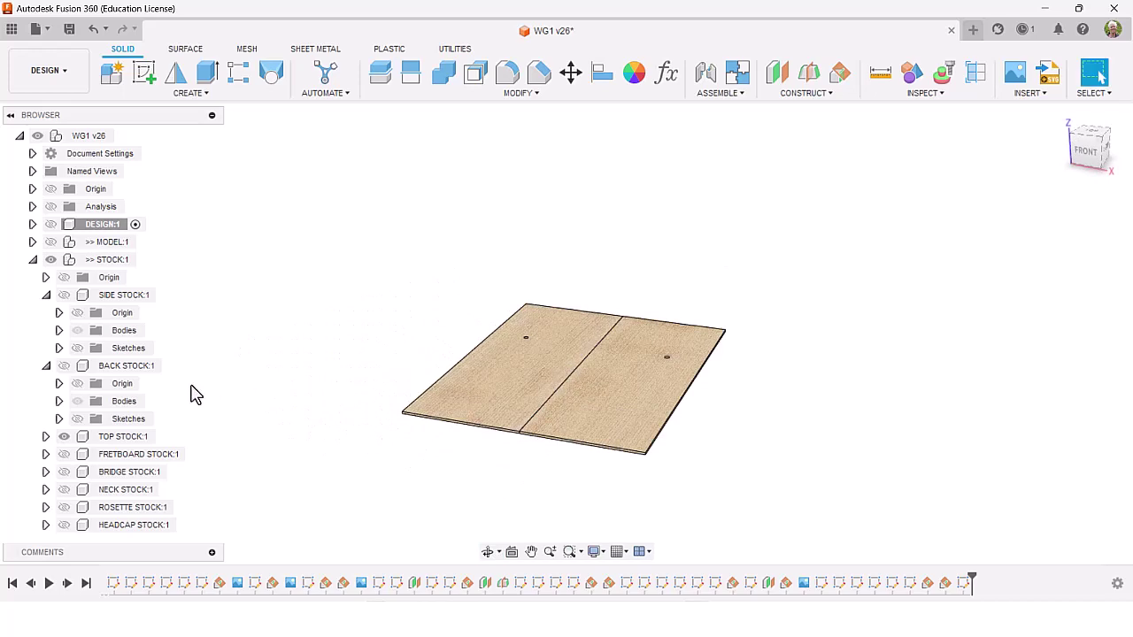
{"action": "left_click", "coordinate": [34, 262]}
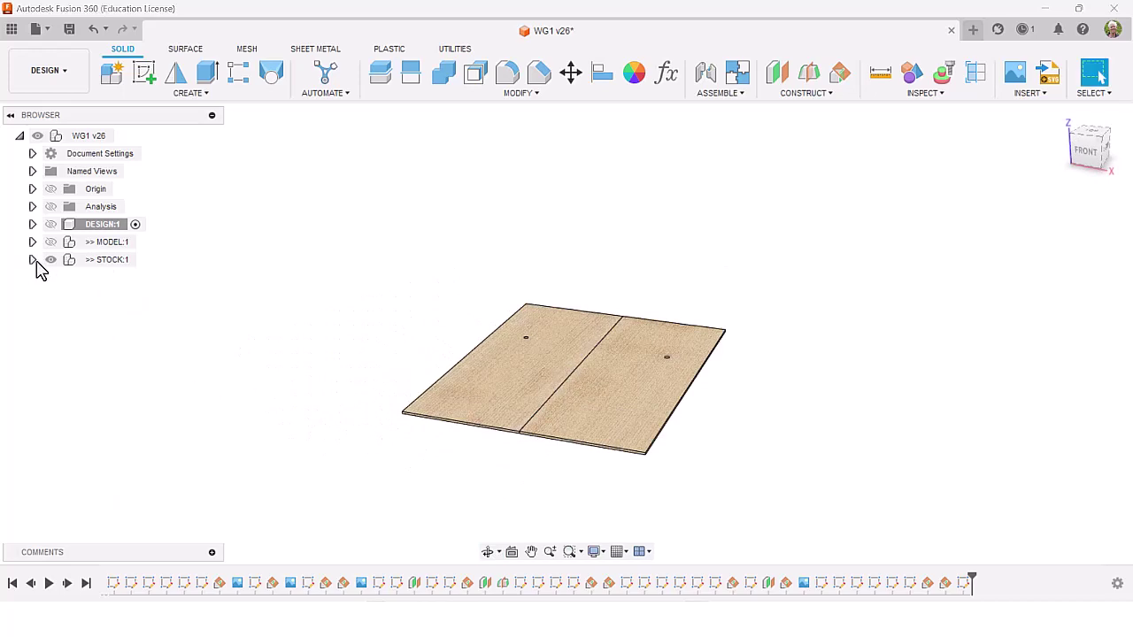
{"action": "scroll", "coordinate": [310, 319], "scroll_direction": "up", "scroll_amount": 2}
{"action": "scroll", "coordinate": [549, 418], "scroll_direction": "up", "scroll_amount": 3}
{"action": "scroll", "coordinate": [377, 306], "scroll_direction": "down", "scroll_amount": 5}
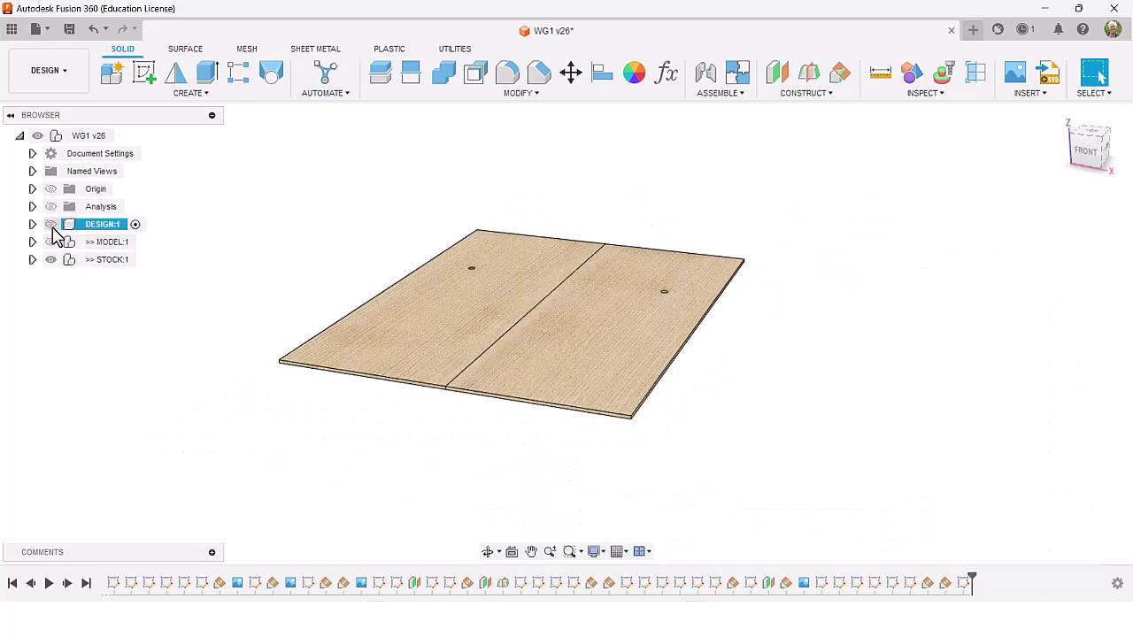
Set STOCK:1 to 30% opacity through Opacity Control, then deselect it
{"action": "right_click", "coordinate": [111, 266]}
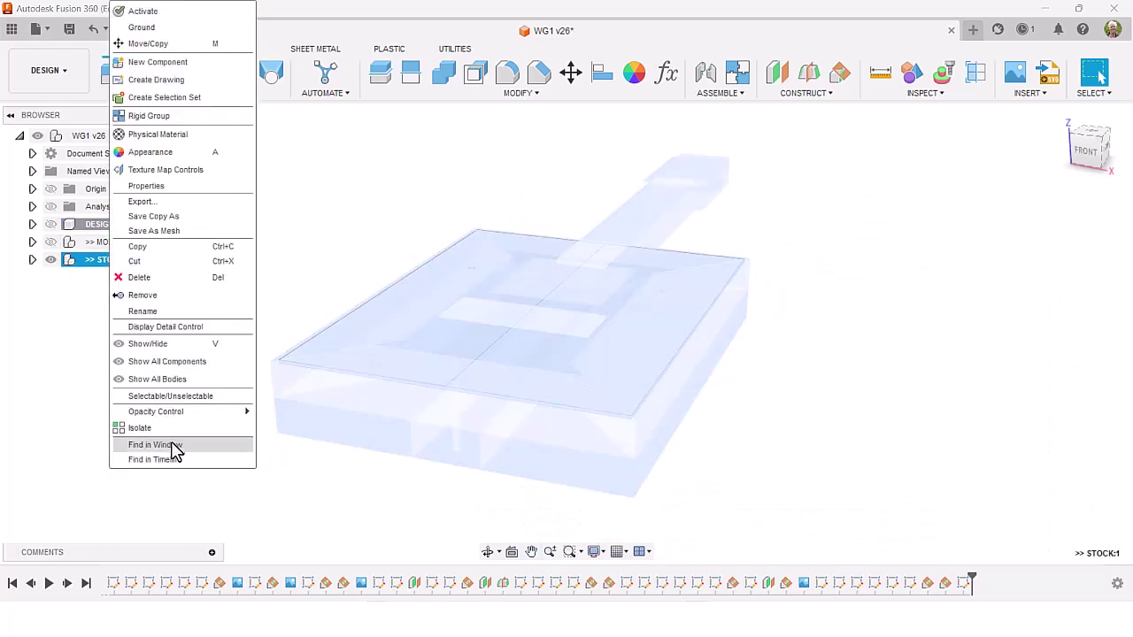
{"action": "mouse_move", "coordinate": [188, 414]}
{"action": "left_click", "coordinate": [301, 459]}
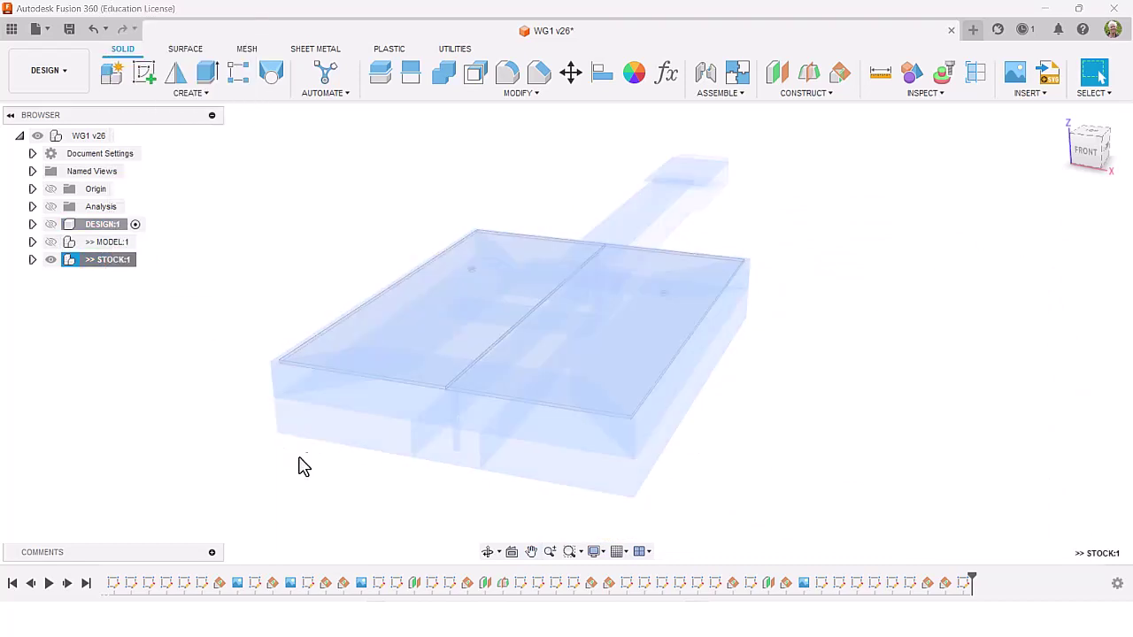
{"action": "left_click", "coordinate": [773, 387]}
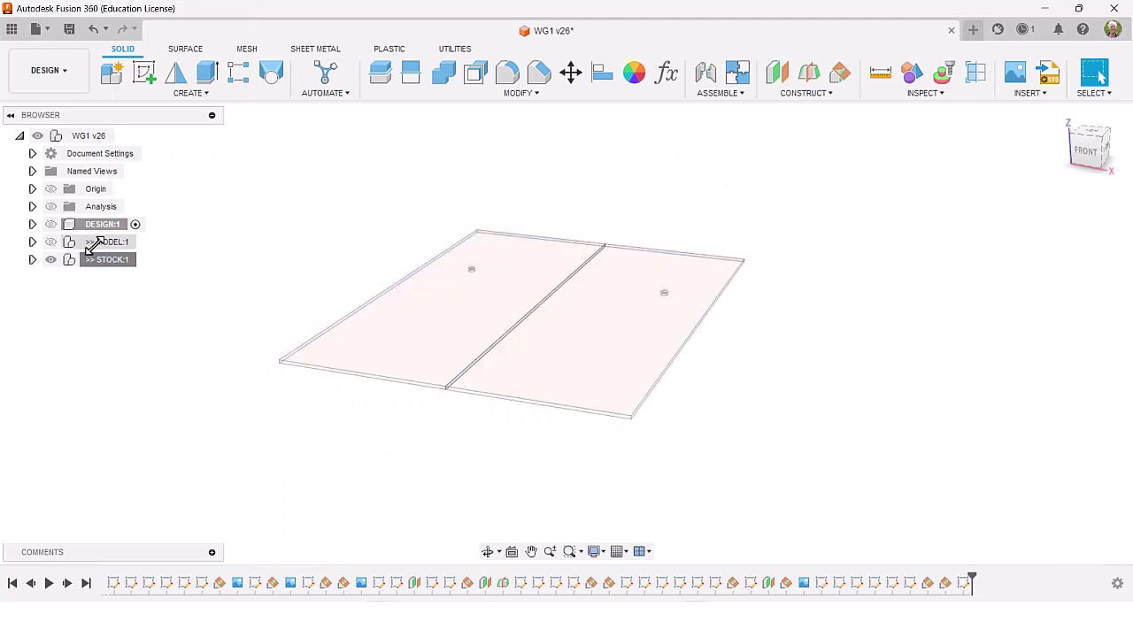
Expand and show MODEL:1, then hide NECK:1 so only the guitar top shows on the stock
{"action": "left_click", "coordinate": [32, 243]}
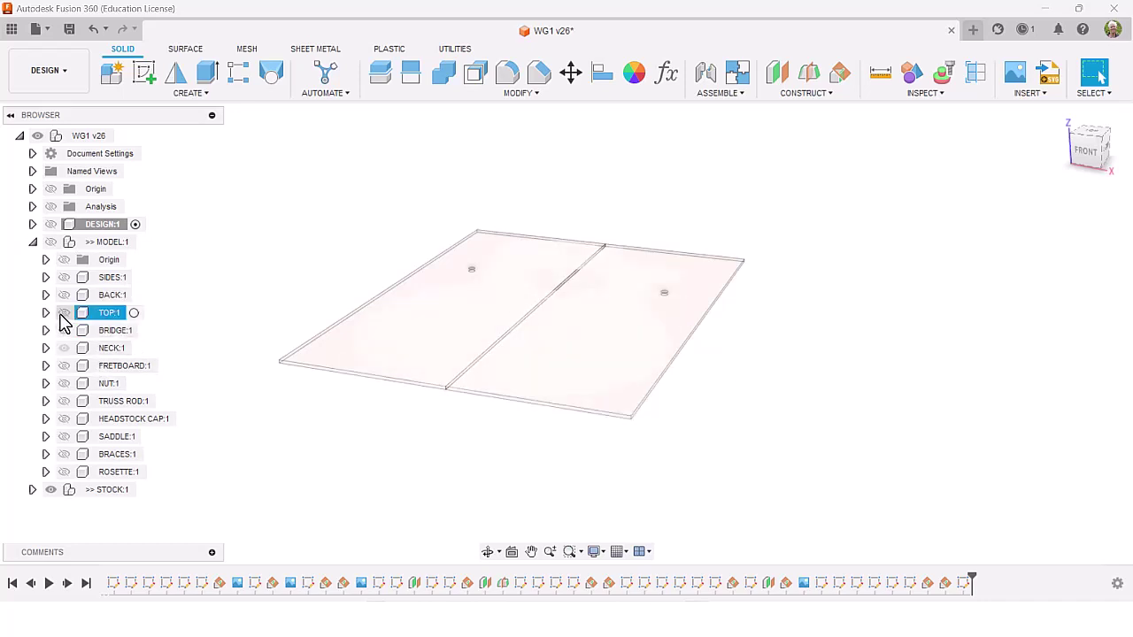
{"action": "middle_click_drag", "start_coordinate": [684, 447], "coordinate": [877, 237]}
{"action": "key", "text": "Escape"}
{"action": "scroll", "coordinate": [797, 399], "scroll_direction": "up", "scroll_amount": 5}
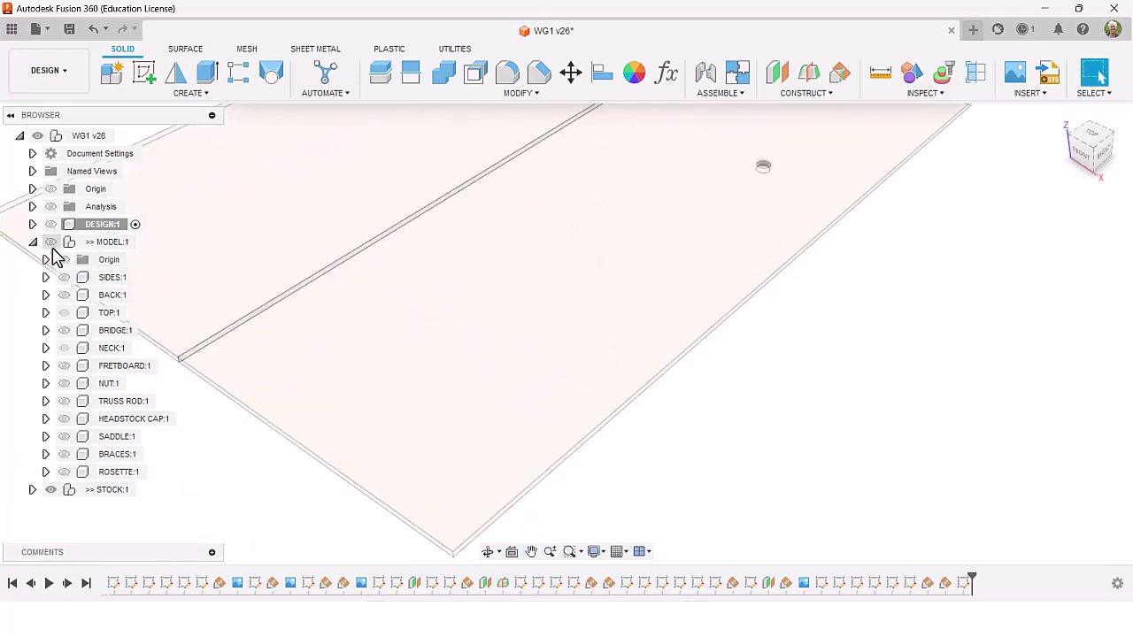
{"action": "left_click", "coordinate": [50, 243]}
{"action": "scroll", "coordinate": [655, 403], "scroll_direction": "down", "scroll_amount": 5}
{"action": "middle_click_drag", "start_coordinate": [678, 392], "coordinate": [250, 393], "text": "shift"}
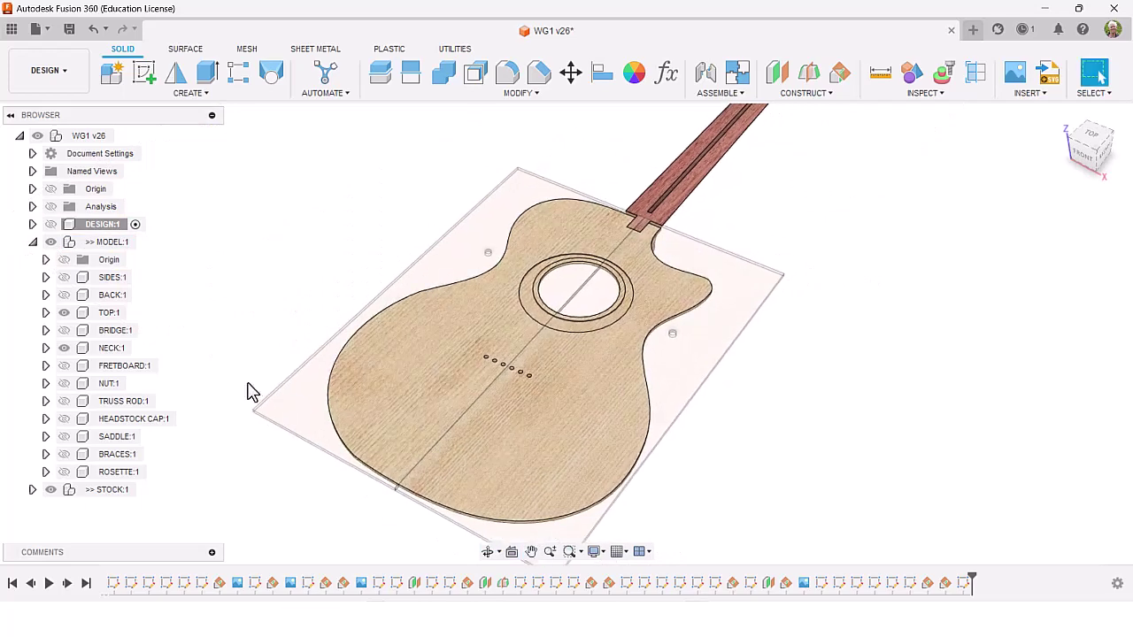
{"action": "left_click", "coordinate": [64, 348]}
{"action": "middle_click_drag", "start_coordinate": [673, 345], "coordinate": [633, 352], "text": "shift"}
{"action": "scroll", "coordinate": [625, 346], "scroll_direction": "up", "scroll_amount": 5}
{"action": "scroll", "coordinate": [625, 346], "scroll_direction": "down", "scroll_amount": 4}
{"action": "scroll", "coordinate": [625, 346], "scroll_direction": "down", "scroll_amount": 3}
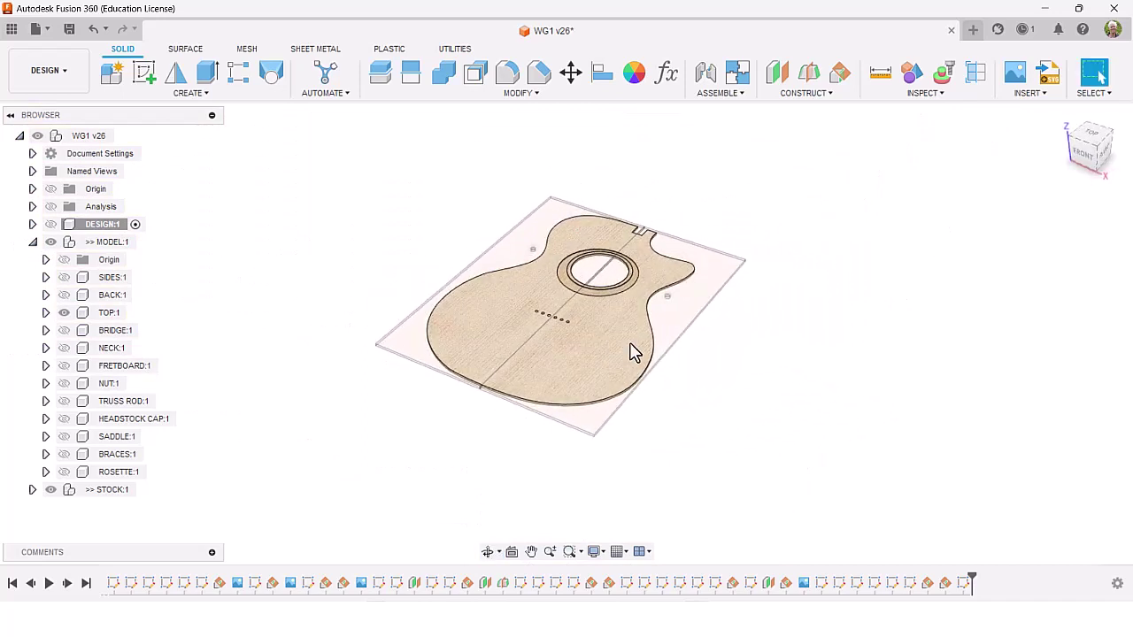
Switch to the MANUFACTURE workspace and activate the [0:39:02] NECK > TOP setup
{"action": "left_click", "coordinate": [64, 77]}
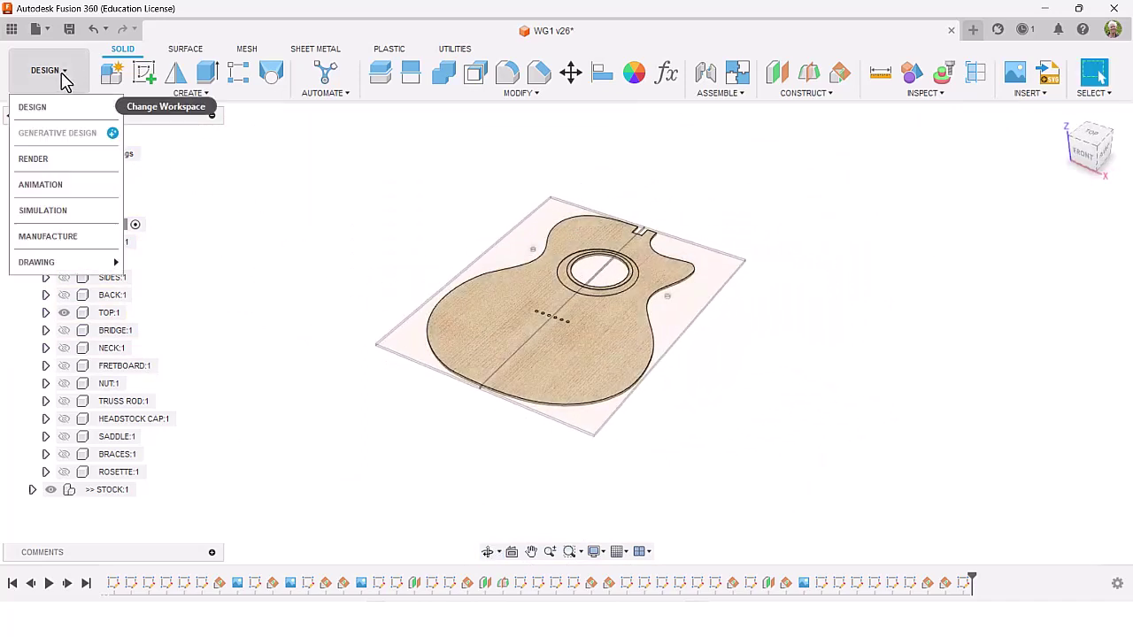
{"action": "left_click", "coordinate": [65, 244]}
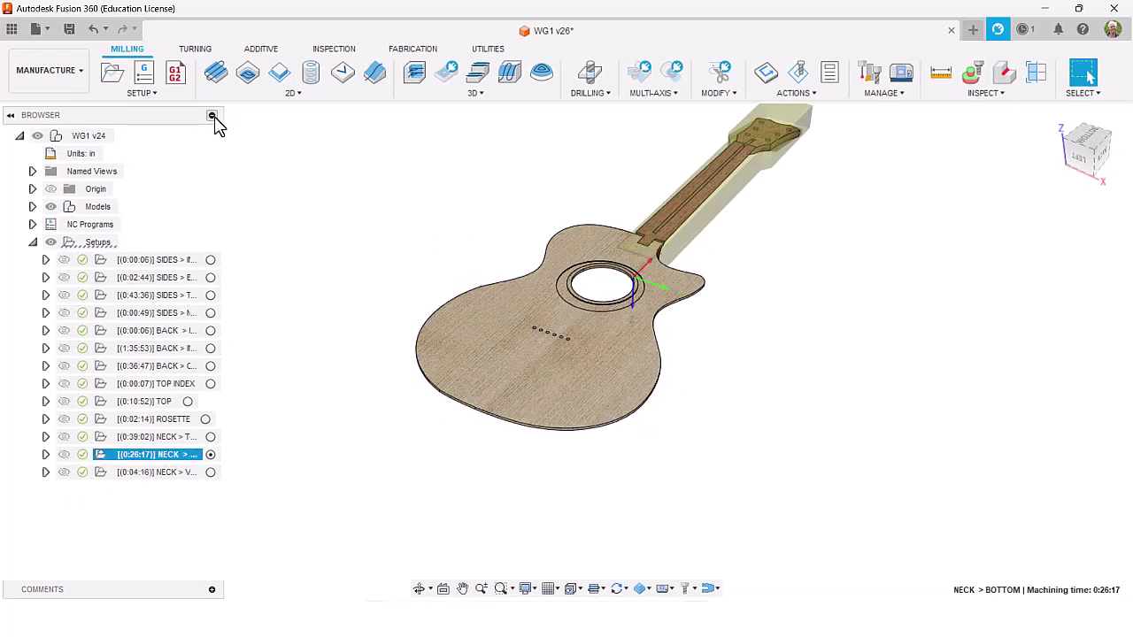
{"action": "left_click", "coordinate": [211, 437], "text": "ctrl"}
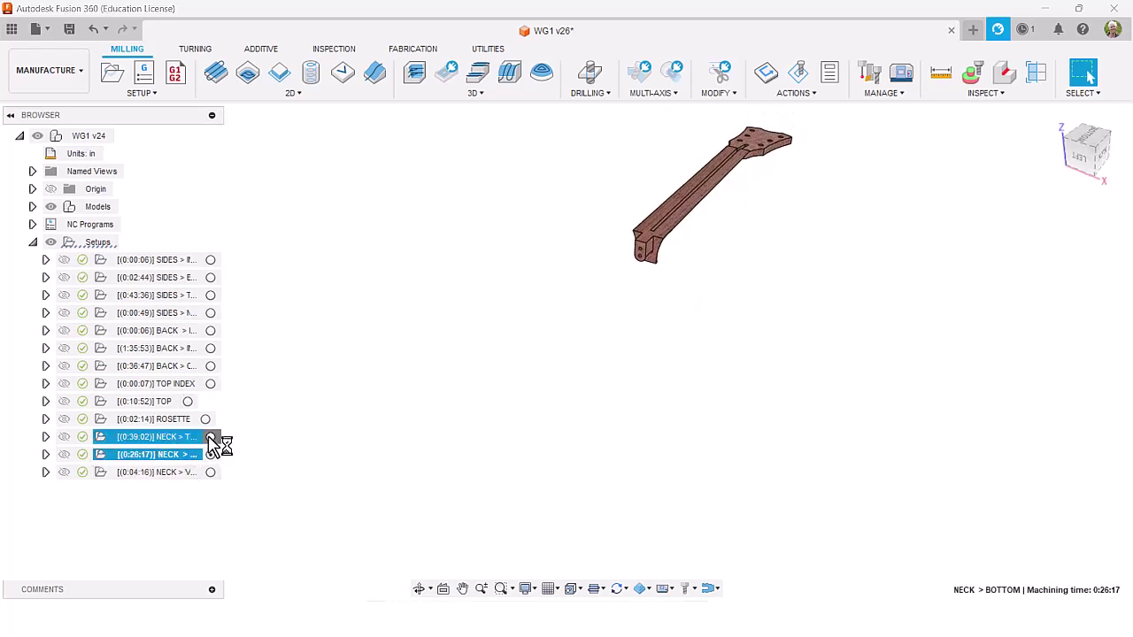
{"action": "left_click", "coordinate": [211, 438]}
{"action": "middle_click_drag", "start_coordinate": [538, 313], "coordinate": [582, 357], "text": "shift"}
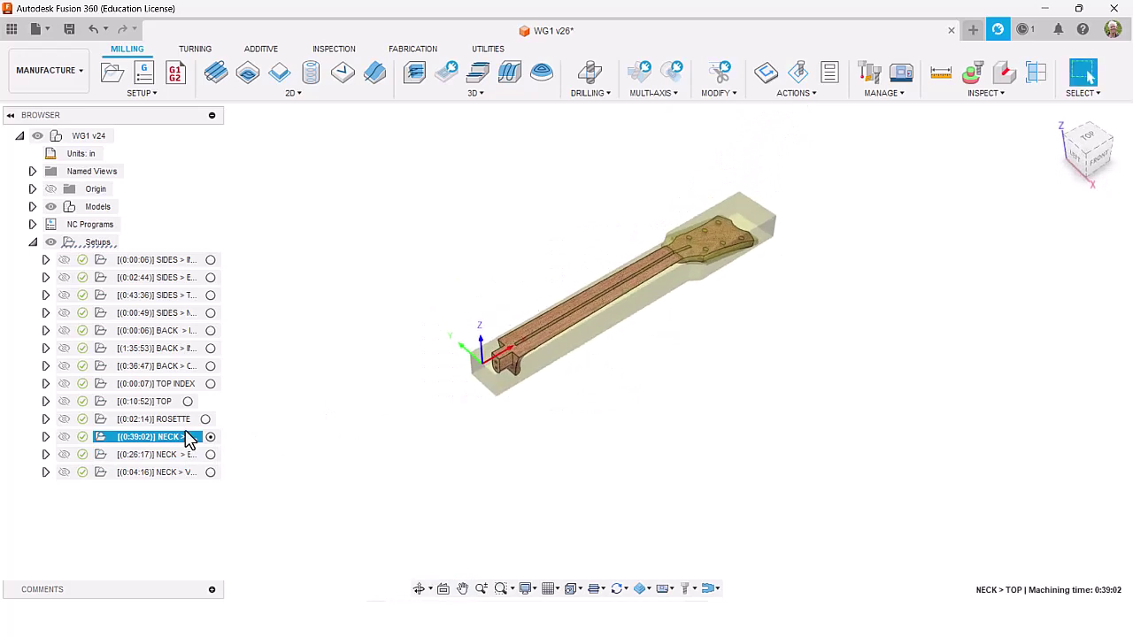
Edit the NECK > TOP setup and show its Stock tab
{"action": "double_click", "coordinate": [101, 436]}
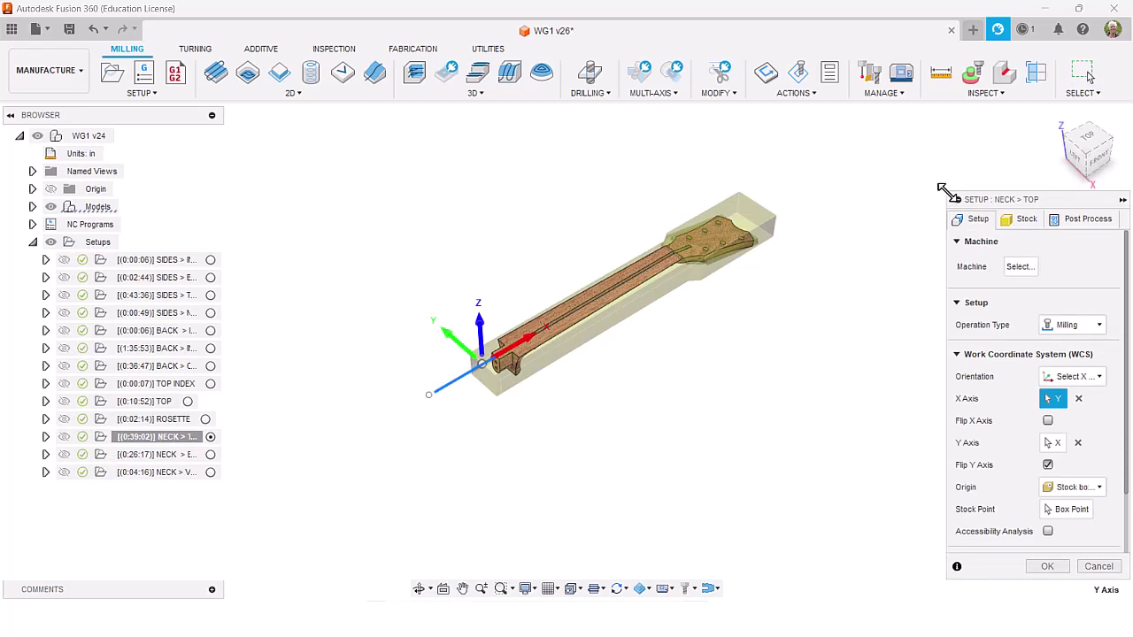
{"action": "left_click_drag", "start_coordinate": [942, 187], "coordinate": [793, 185]}
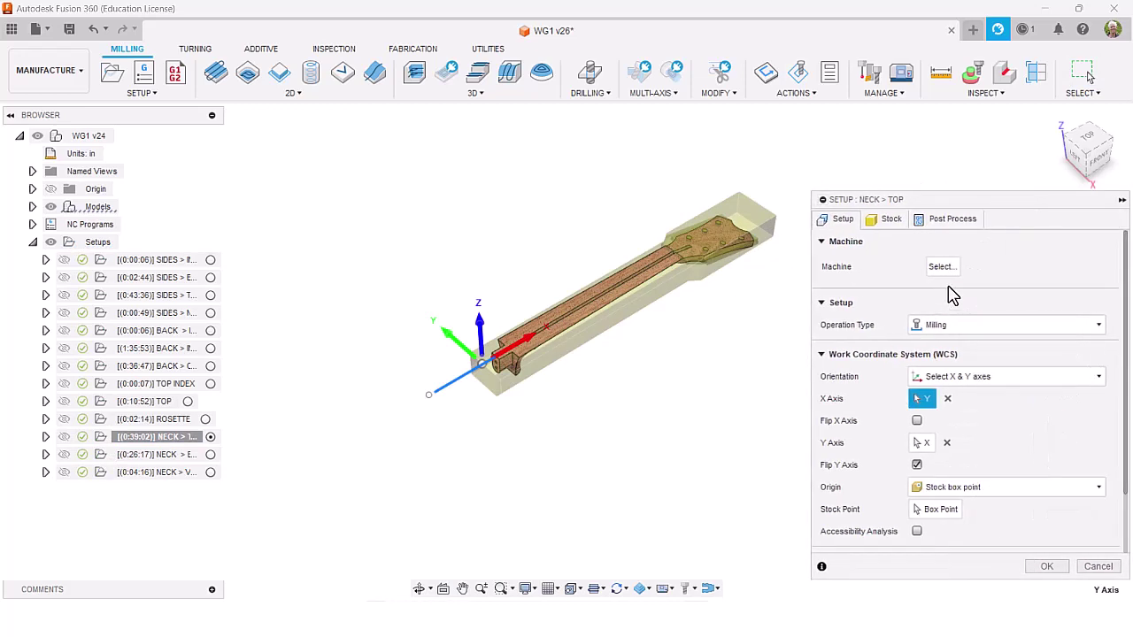
{"action": "left_click", "coordinate": [900, 219]}
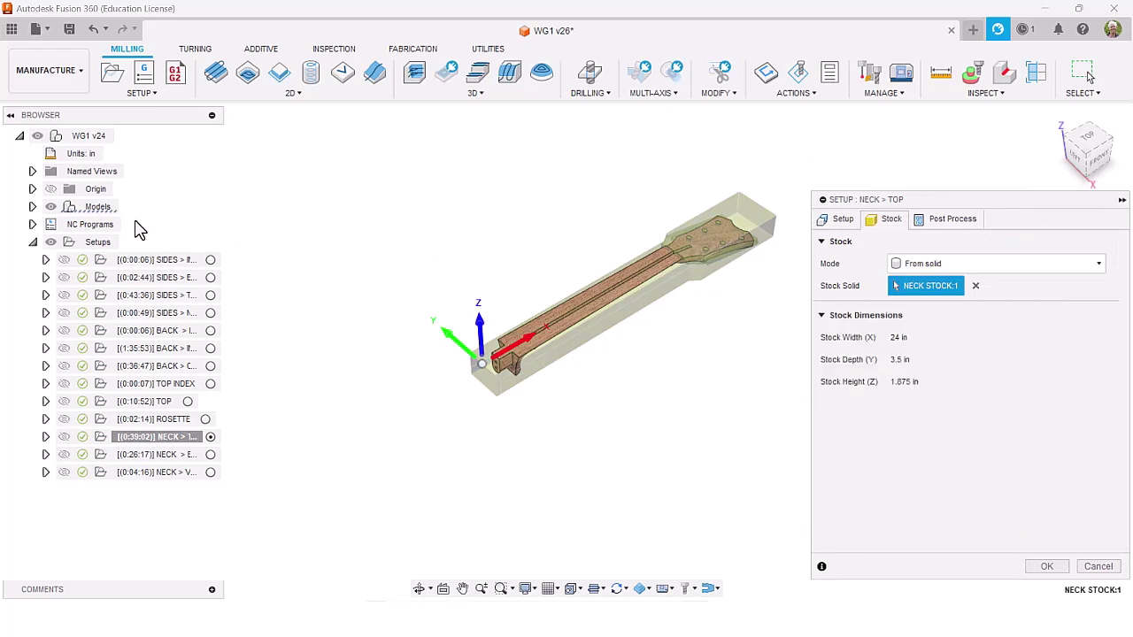
Expand Models > WG1 v26:1 > STOCK:1 in the Browser to reveal NECK STOCK:1
{"action": "left_click", "coordinate": [33, 207]}
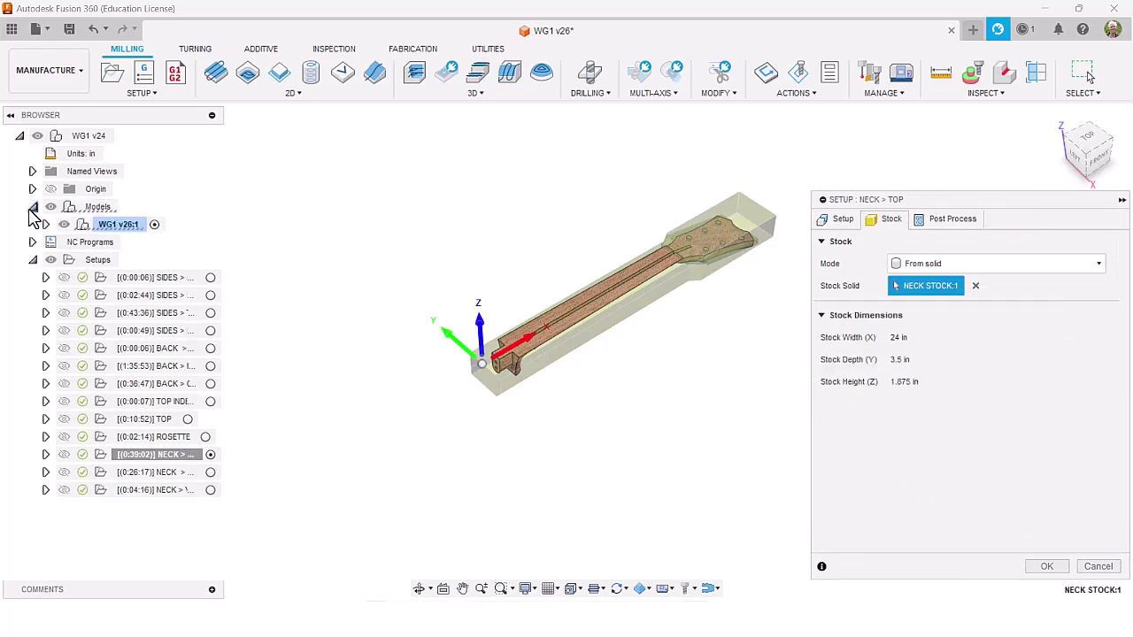
{"action": "left_click", "coordinate": [46, 224]}
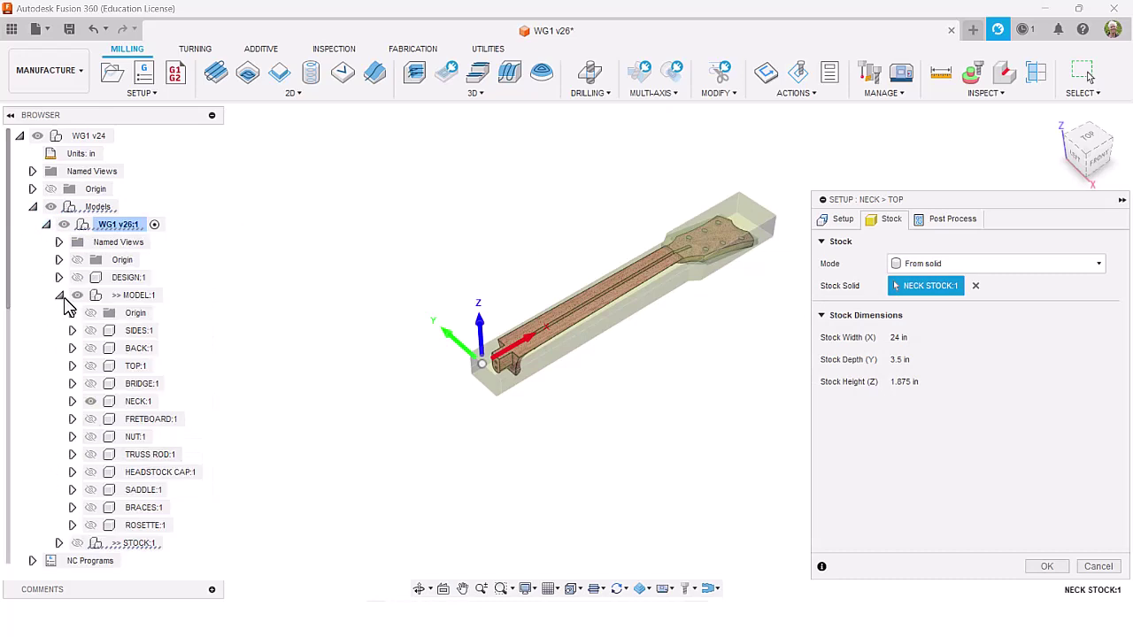
{"action": "left_click", "coordinate": [59, 296]}
{"action": "left_click", "coordinate": [58, 313]}
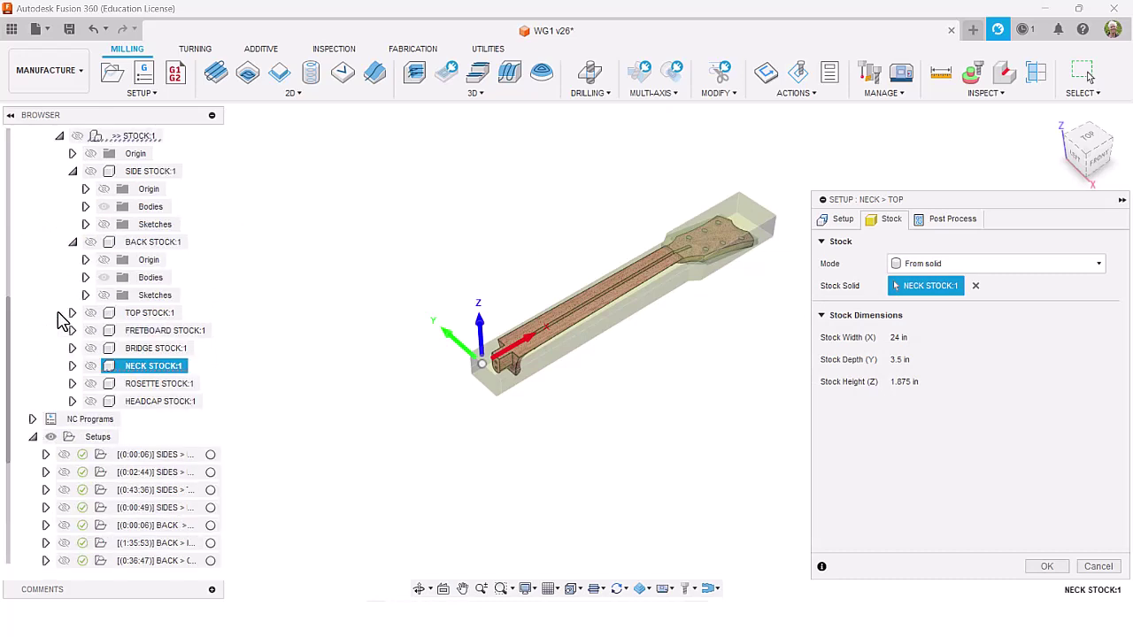
{"action": "scroll", "coordinate": [128, 170], "scroll_direction": "up", "scroll_amount": 2}
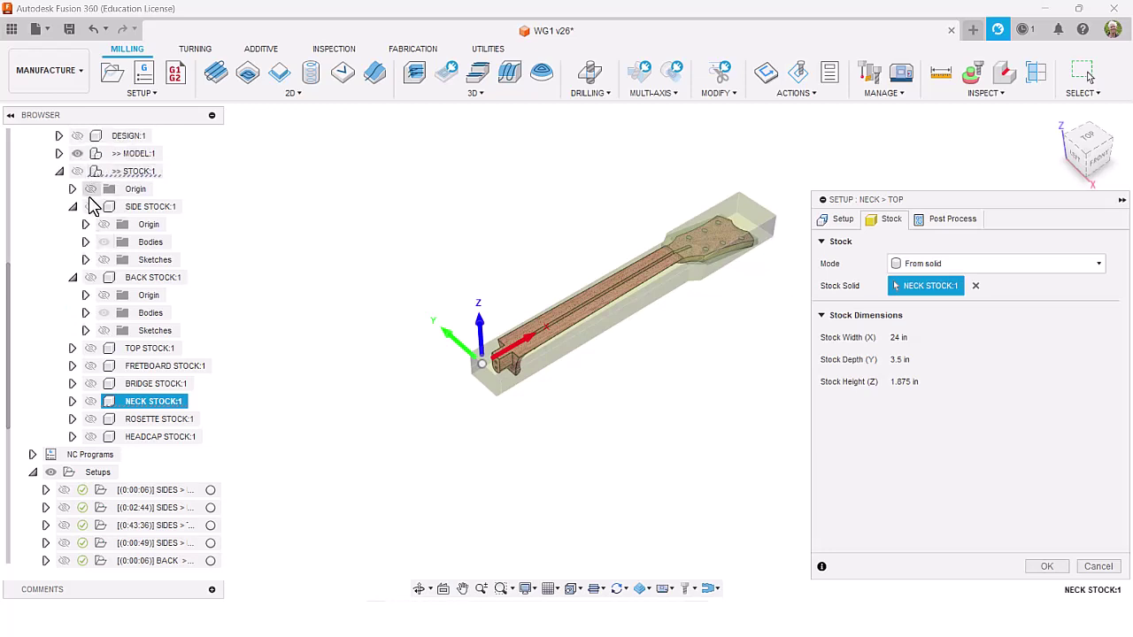